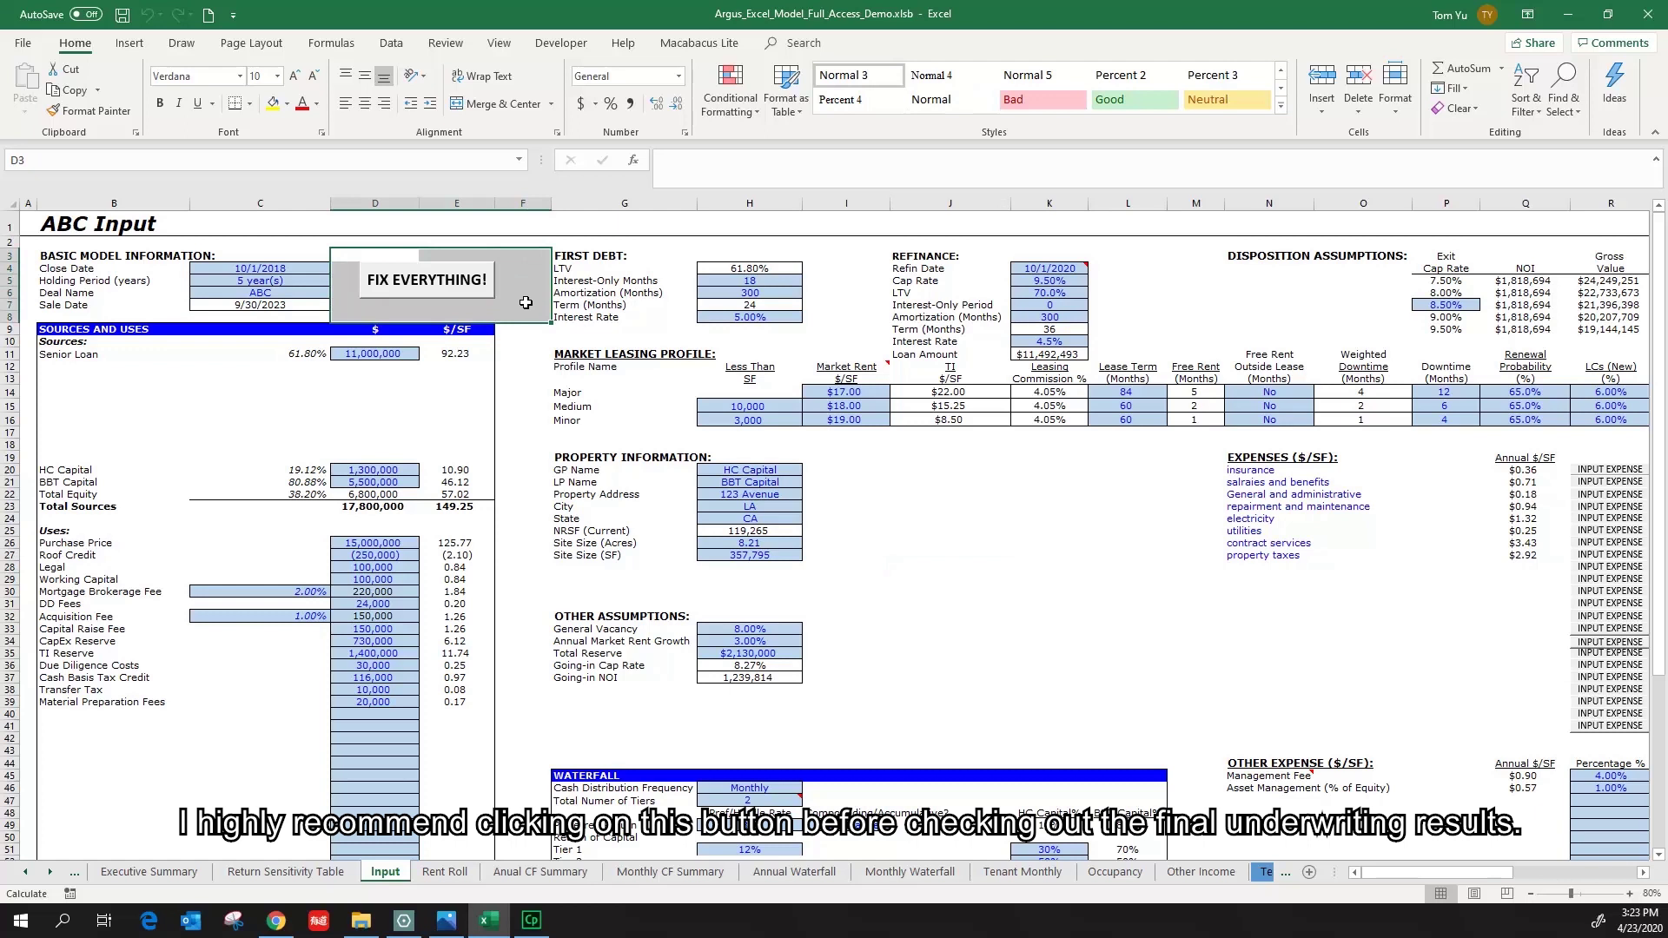
Run the Fix Everything check, dismiss its all-clear message, and view the error-message screenshot in Photos
click(525, 303)
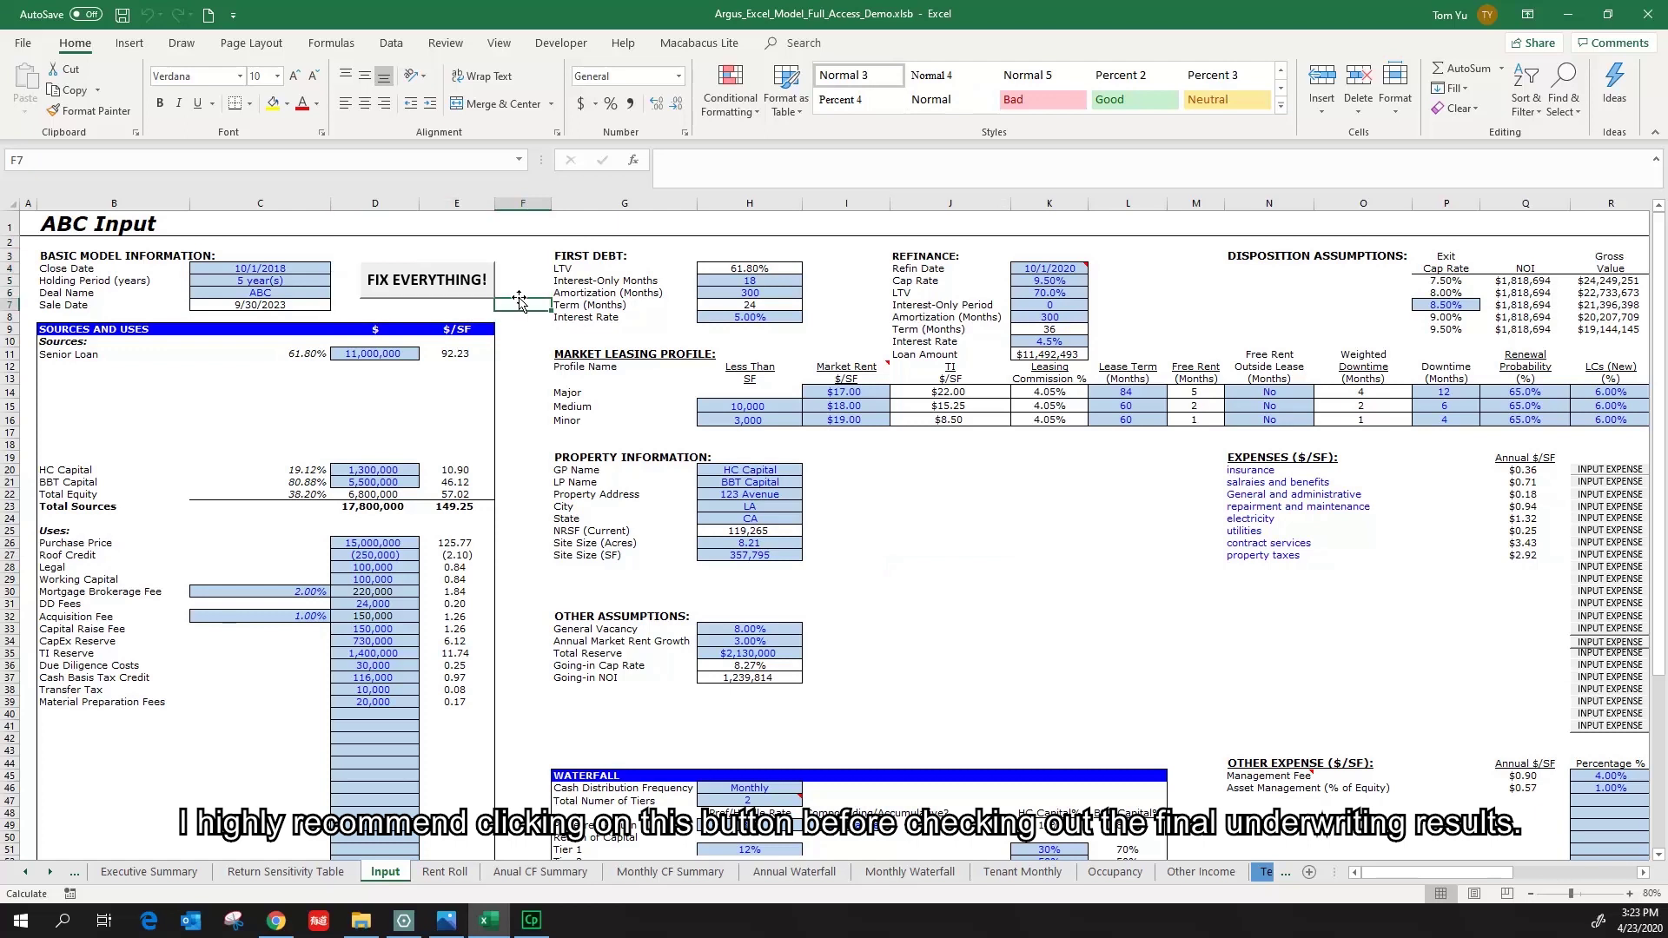
click(458, 275)
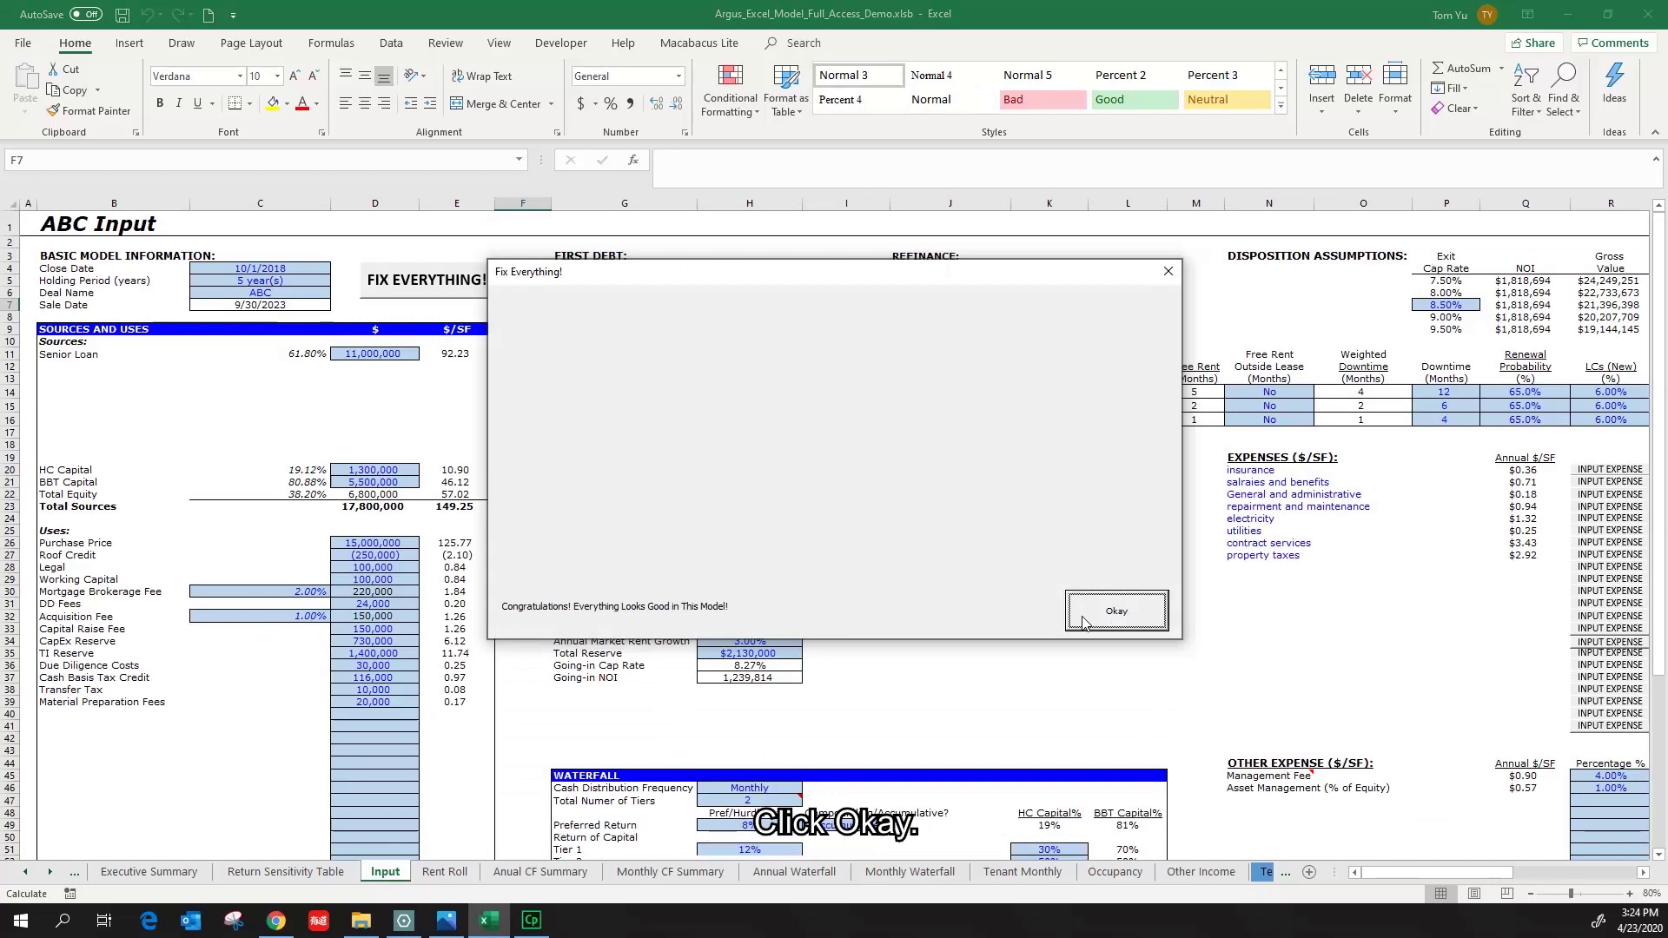
click(1117, 612)
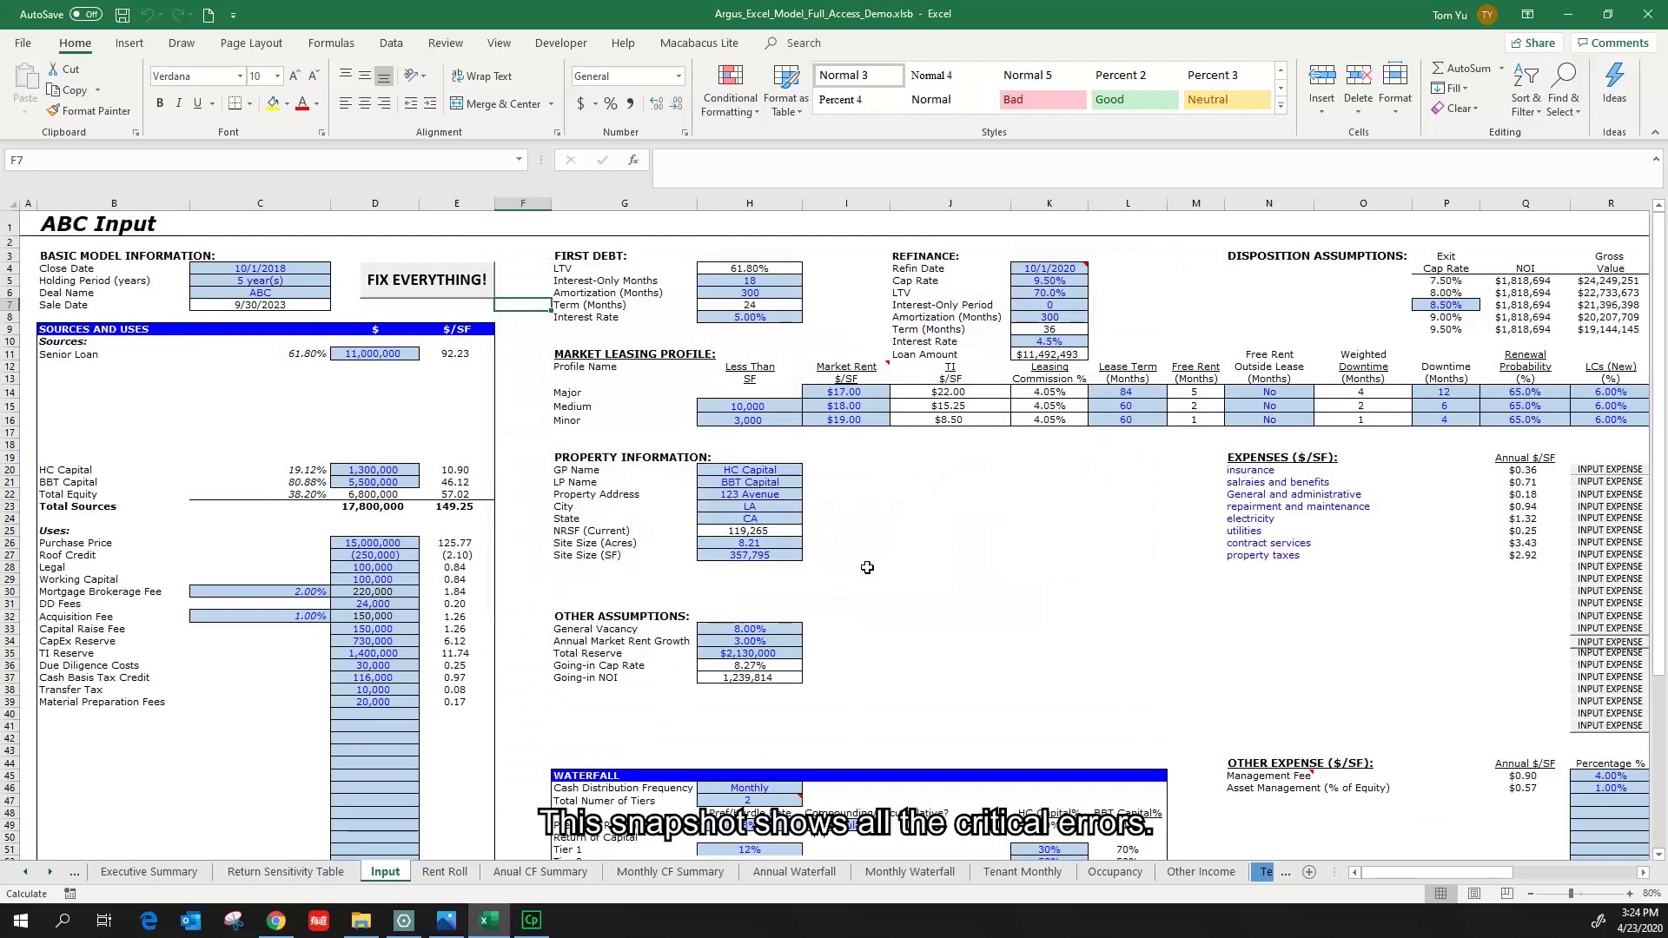
click(448, 925)
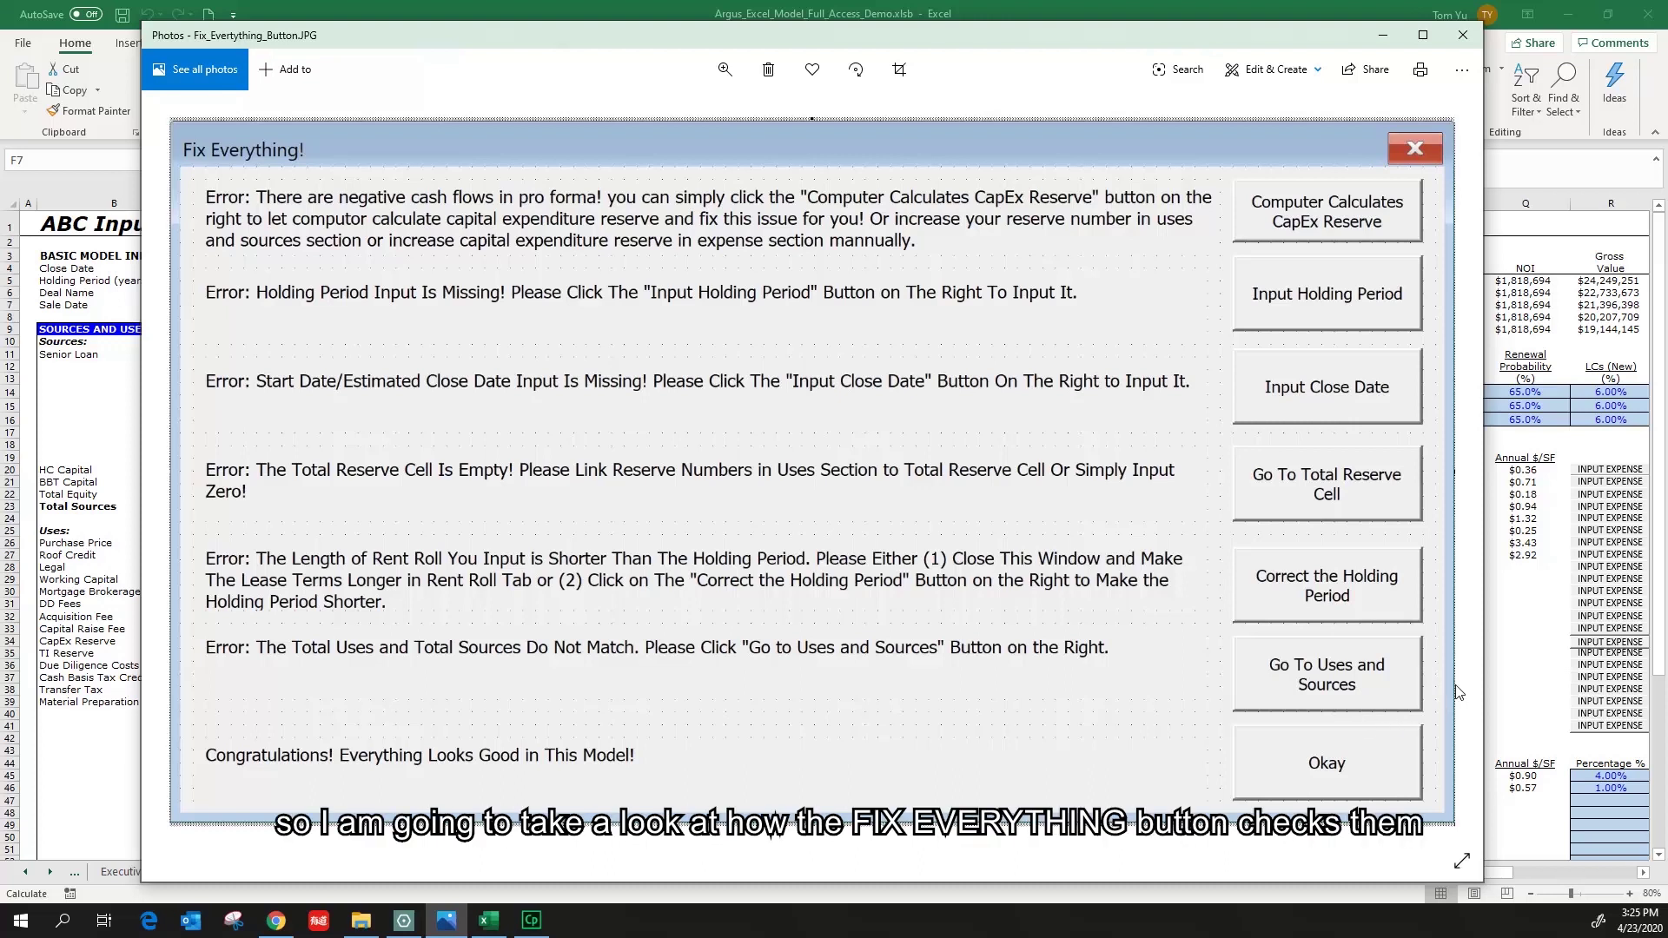
Leave the screenshot and bring the Input sheet's Reserve Deposits line, still at $0.00, into view
key(alt+Tab)
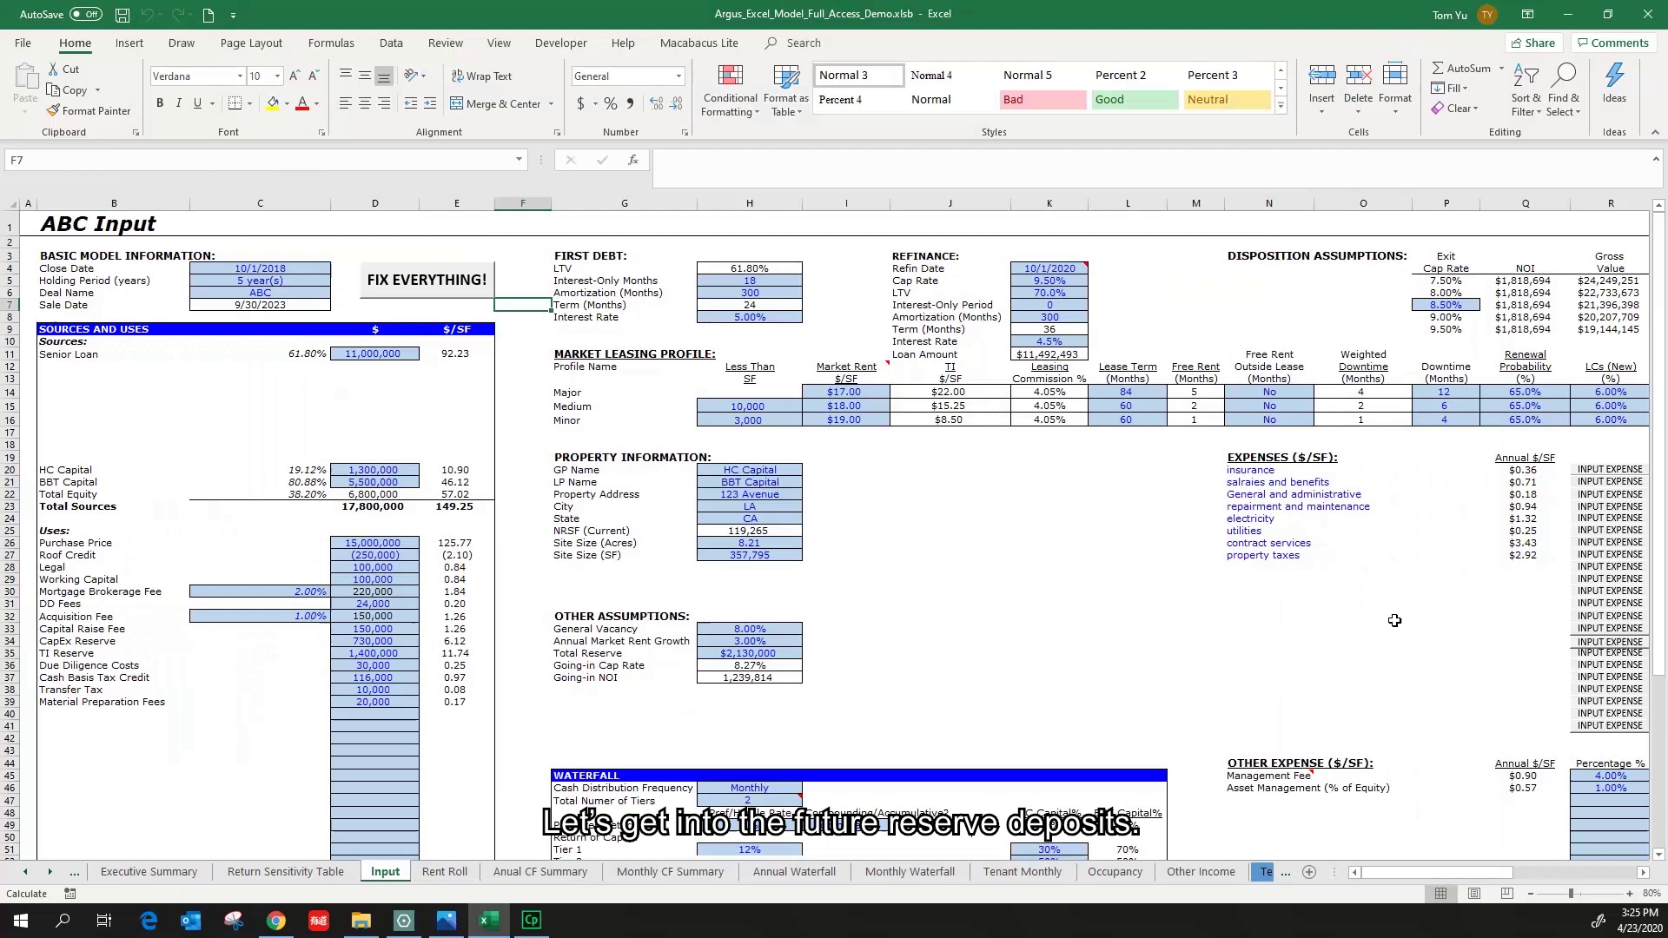
scroll(1397, 623, down, 3)
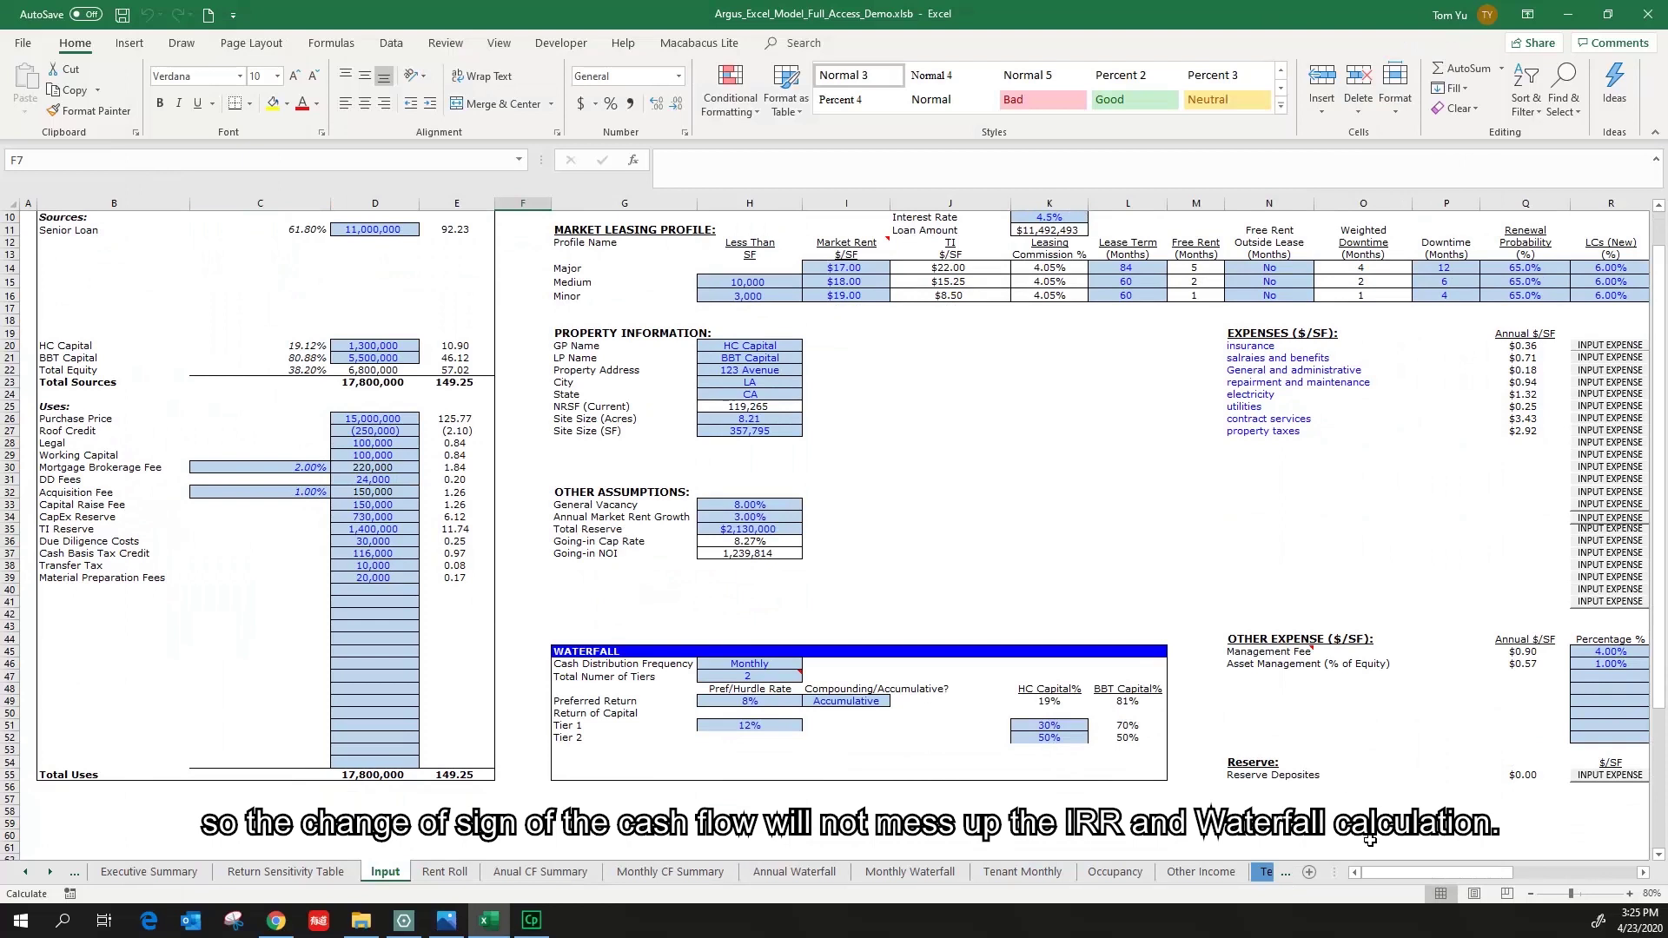
drag(1383, 872, 1400, 865)
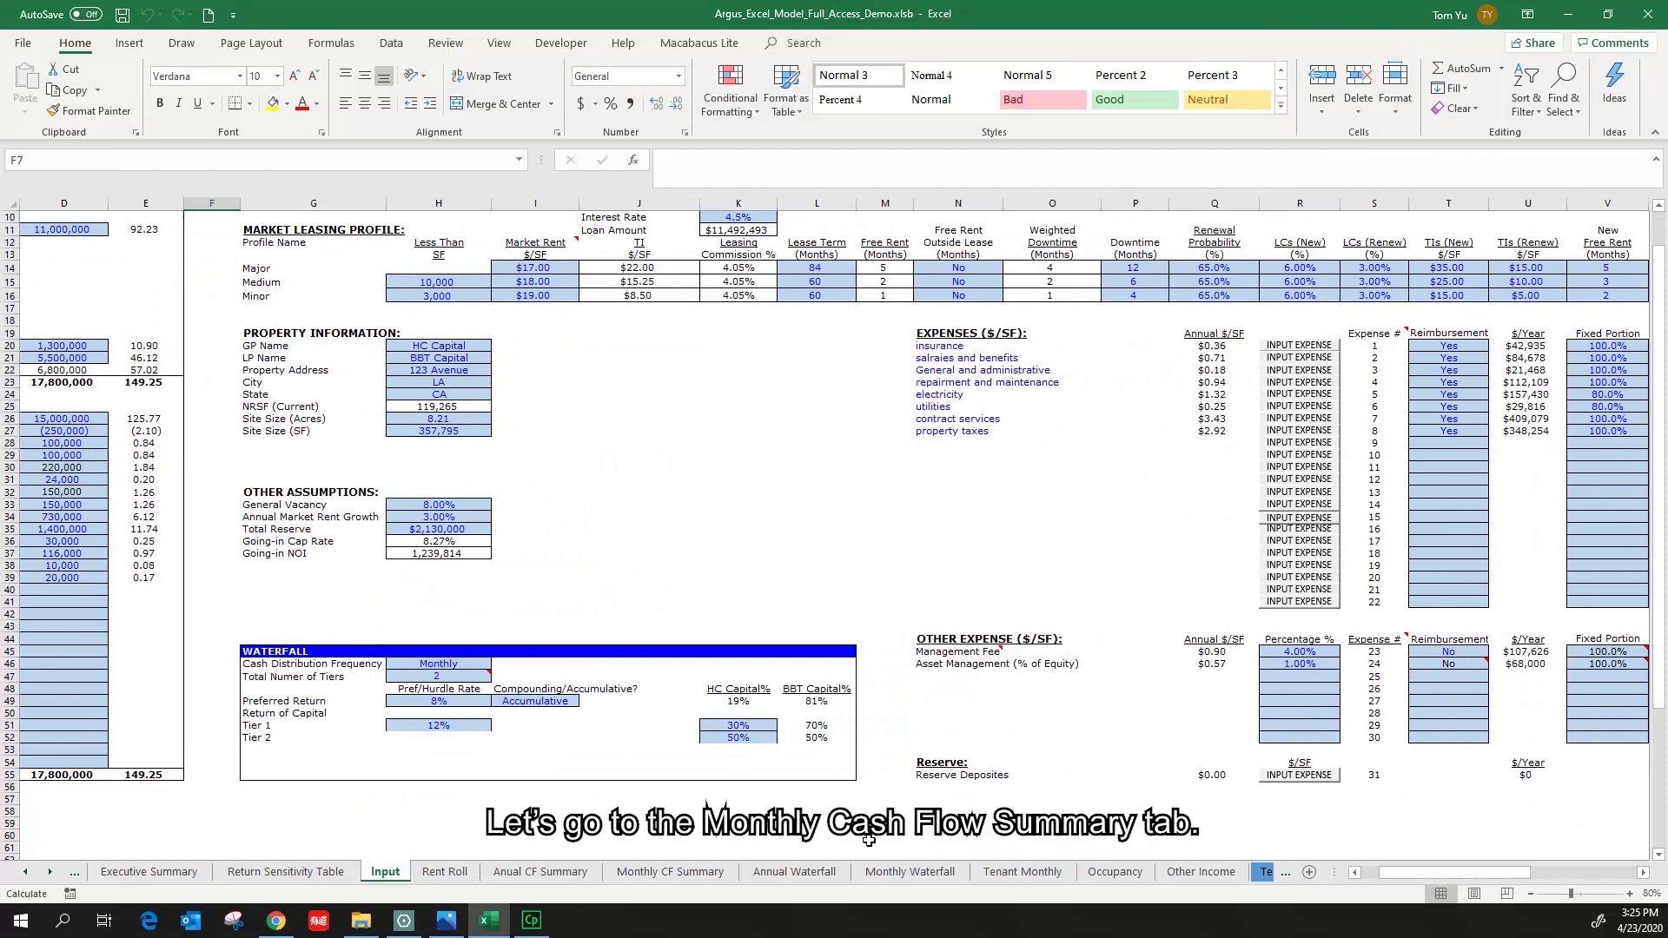
Enter -1000000 in cell BA64 of the Monthly CF Summary as month 49's expense
click(684, 878)
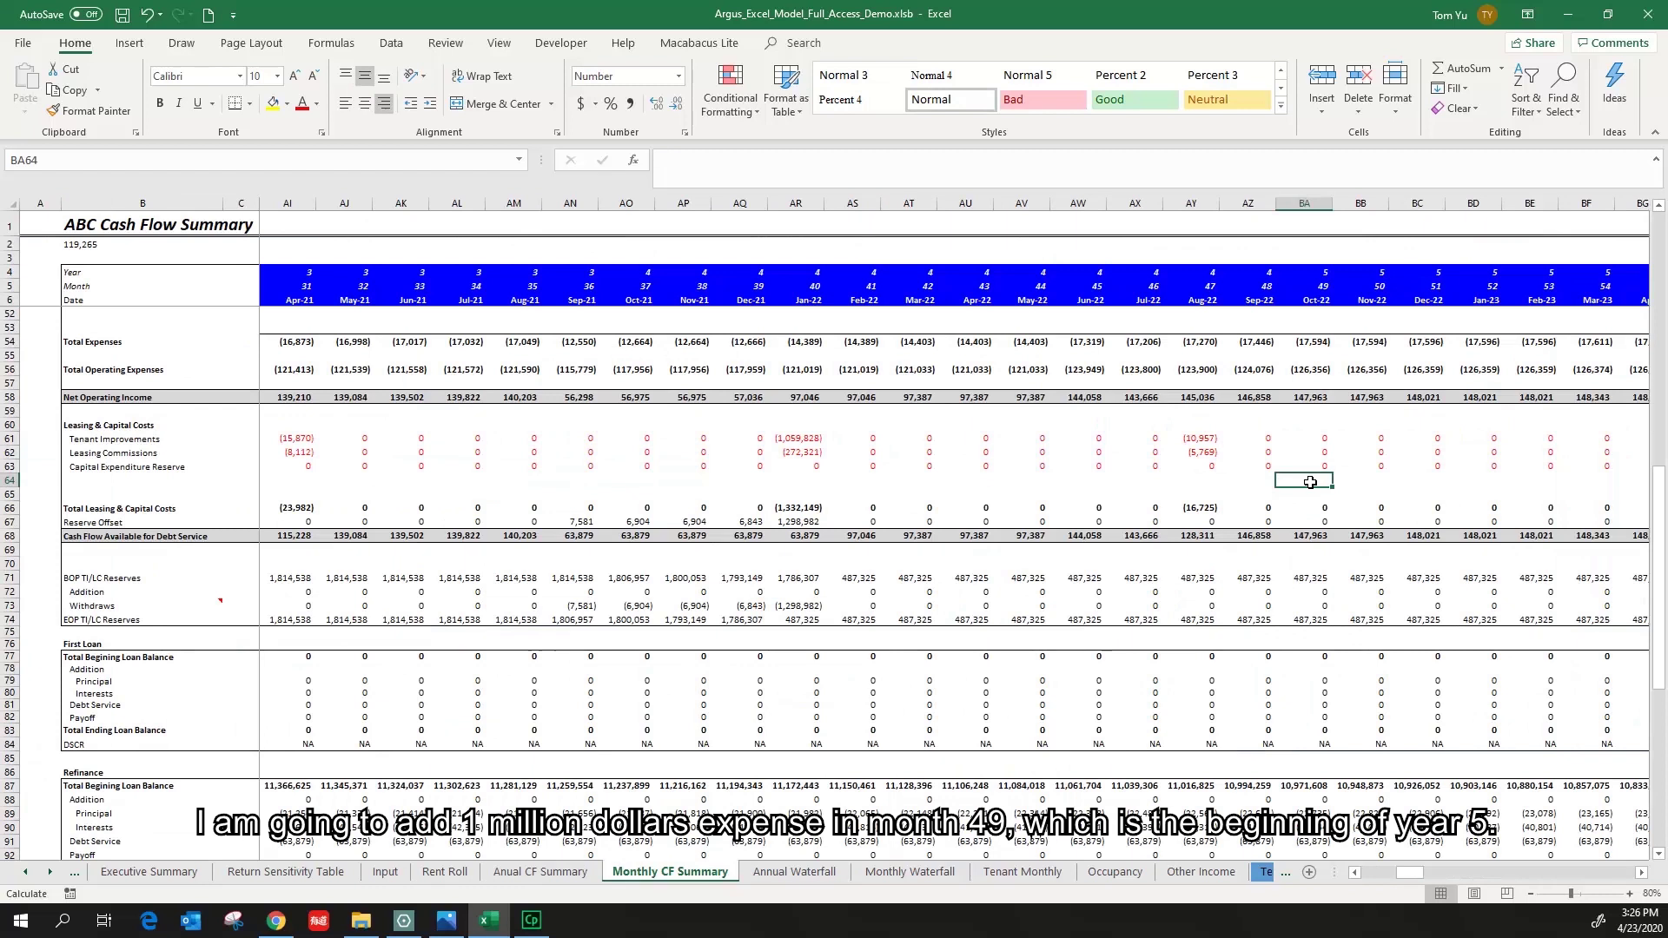
text(-1000000)
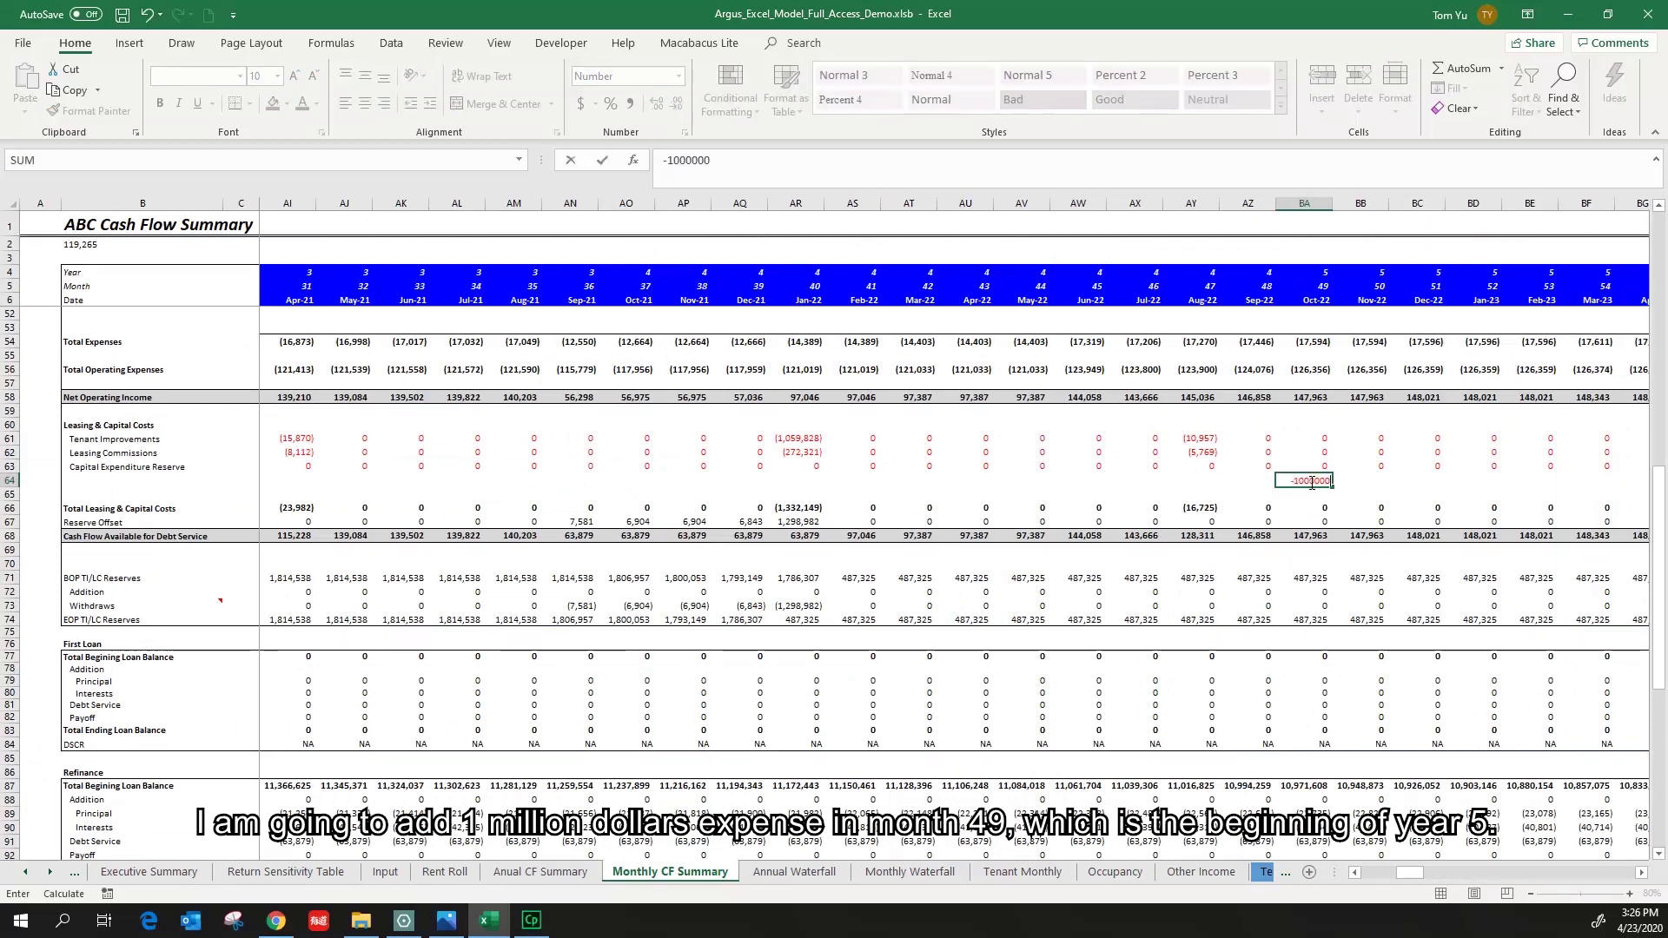
key(ctrl+Return)
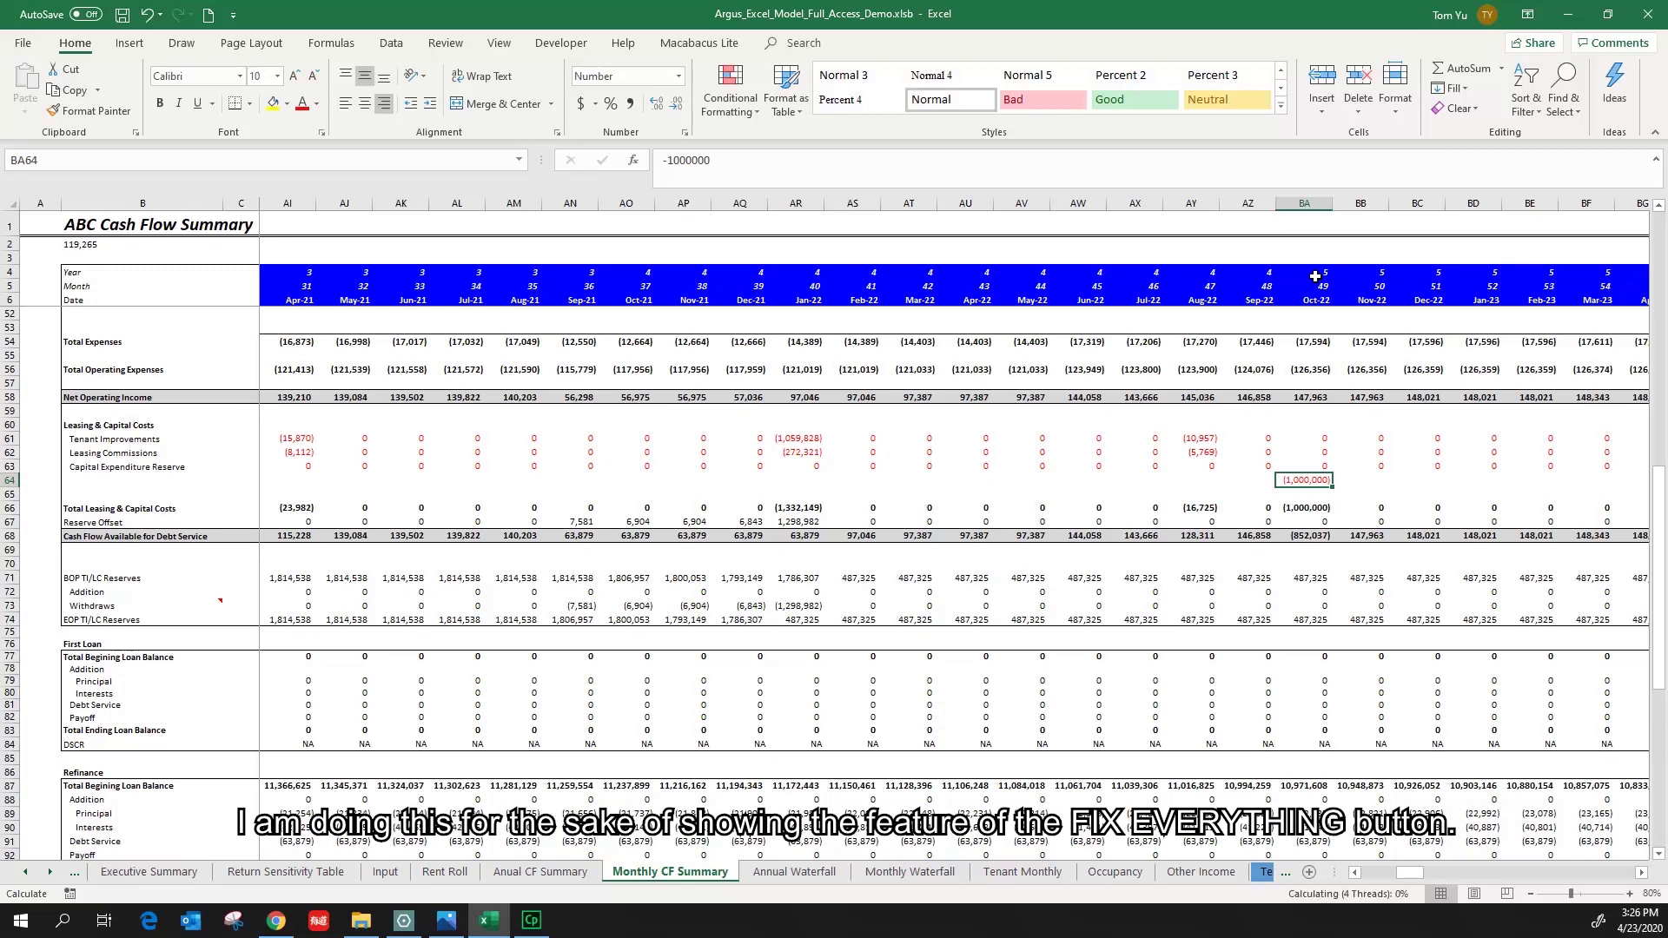
Confirm column BA is month 49 and that its total cash flow now reads (428,591)
drag(1315, 273, 1314, 300)
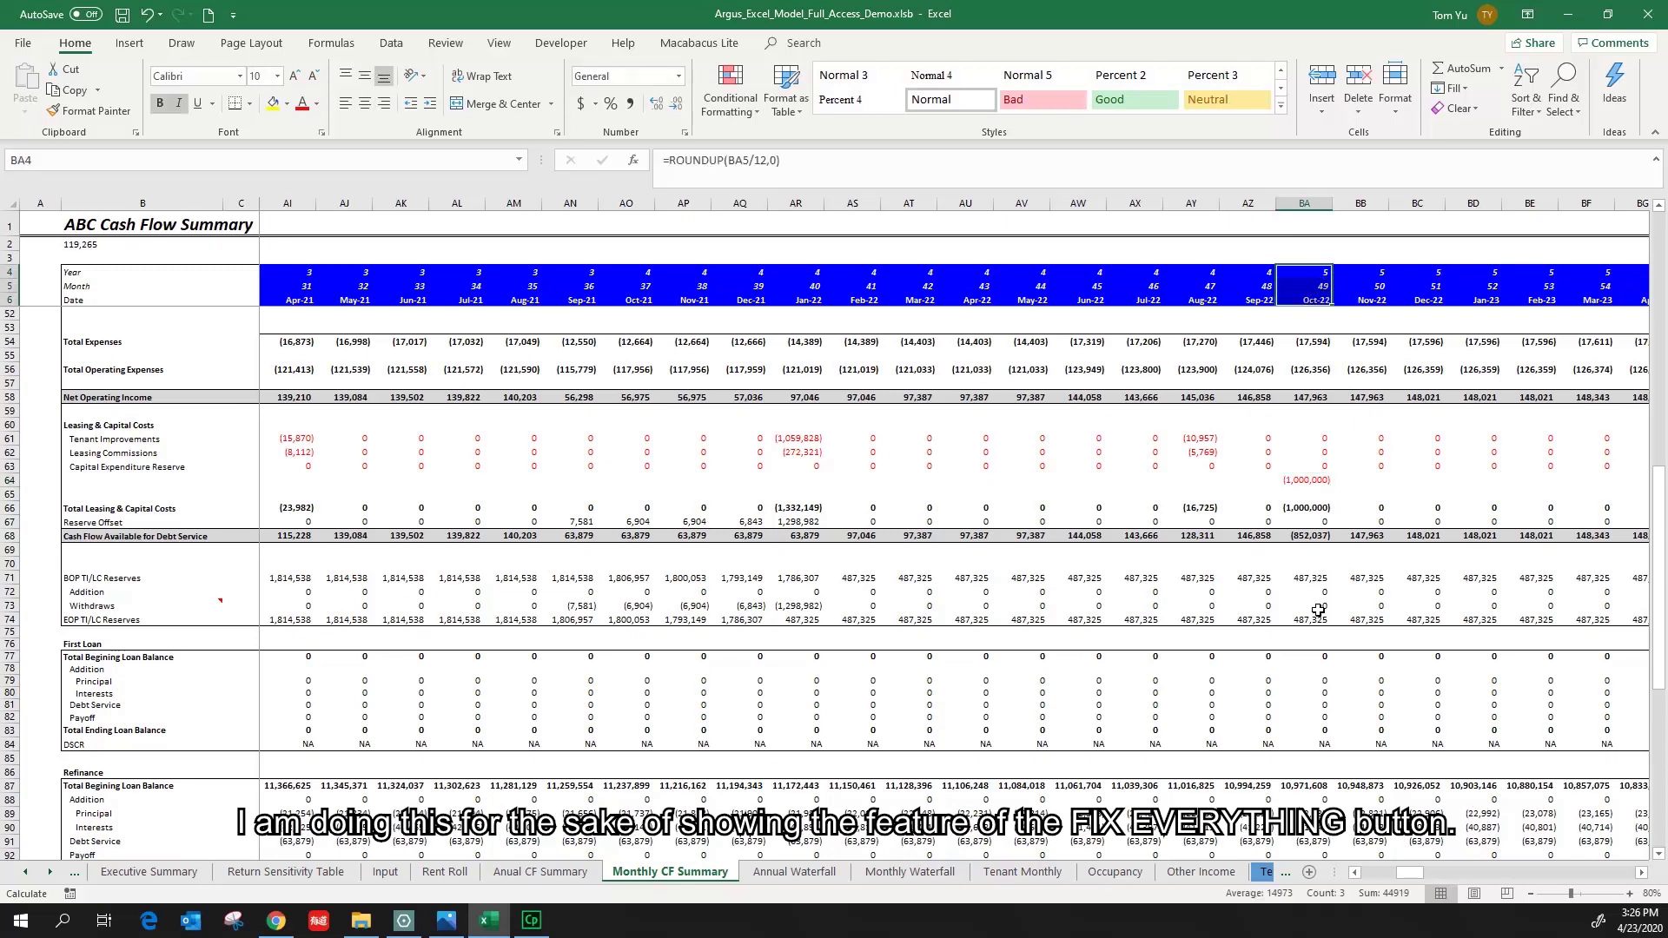
scroll(1321, 611, down, 3)
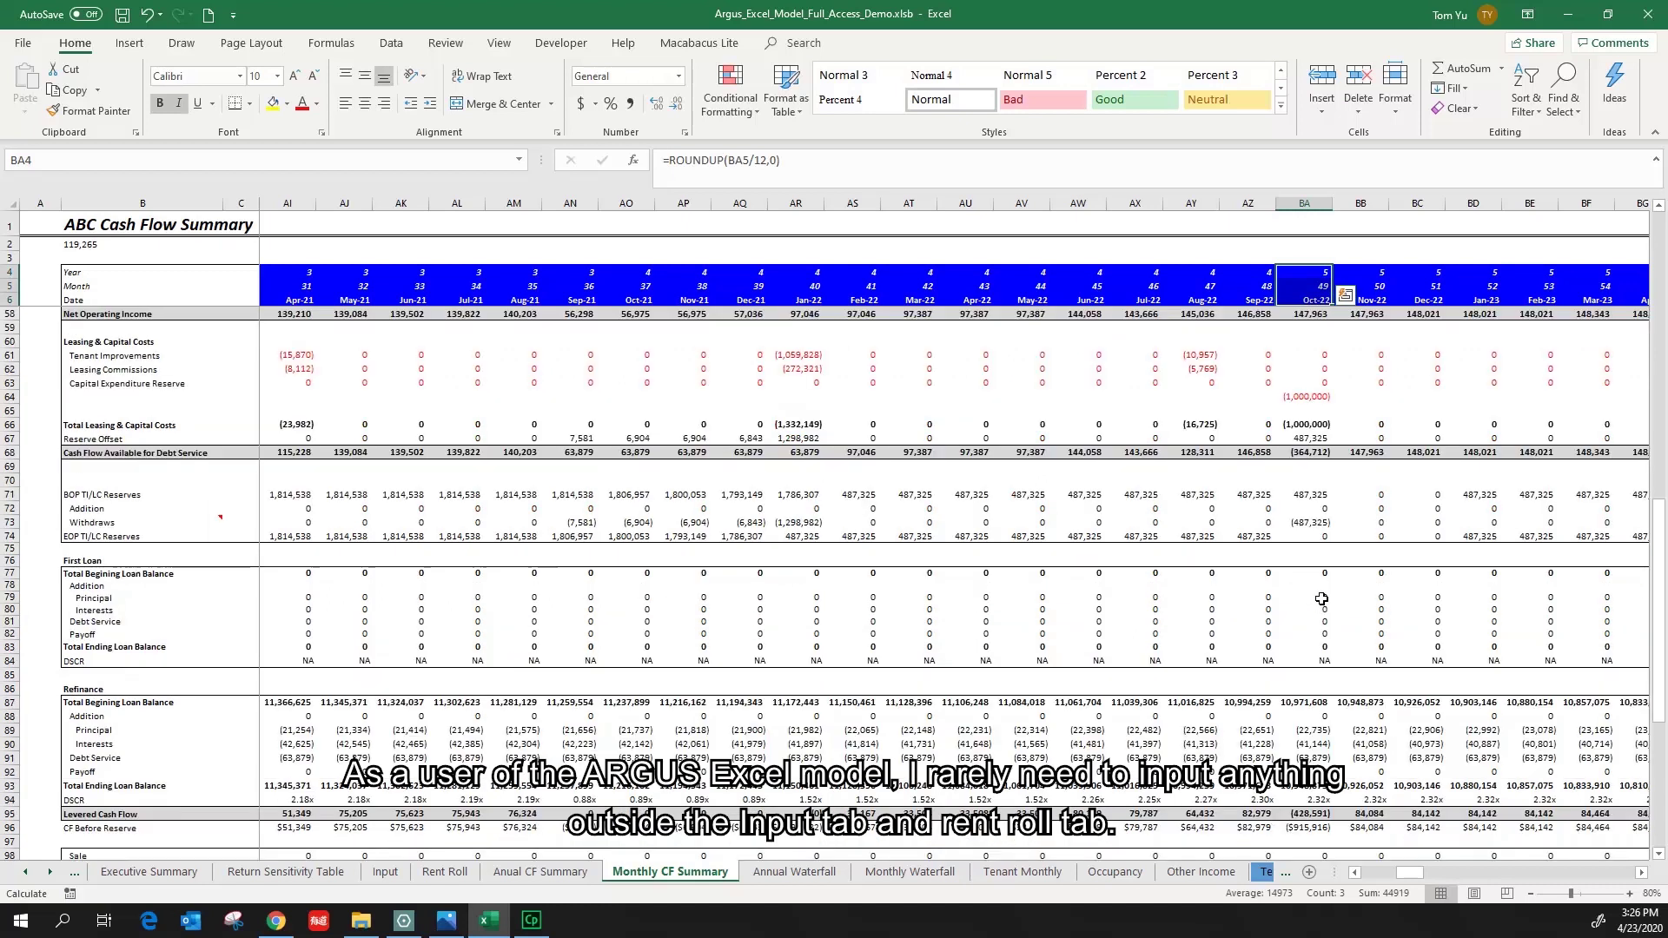
scroll(1321, 594, down, 1)
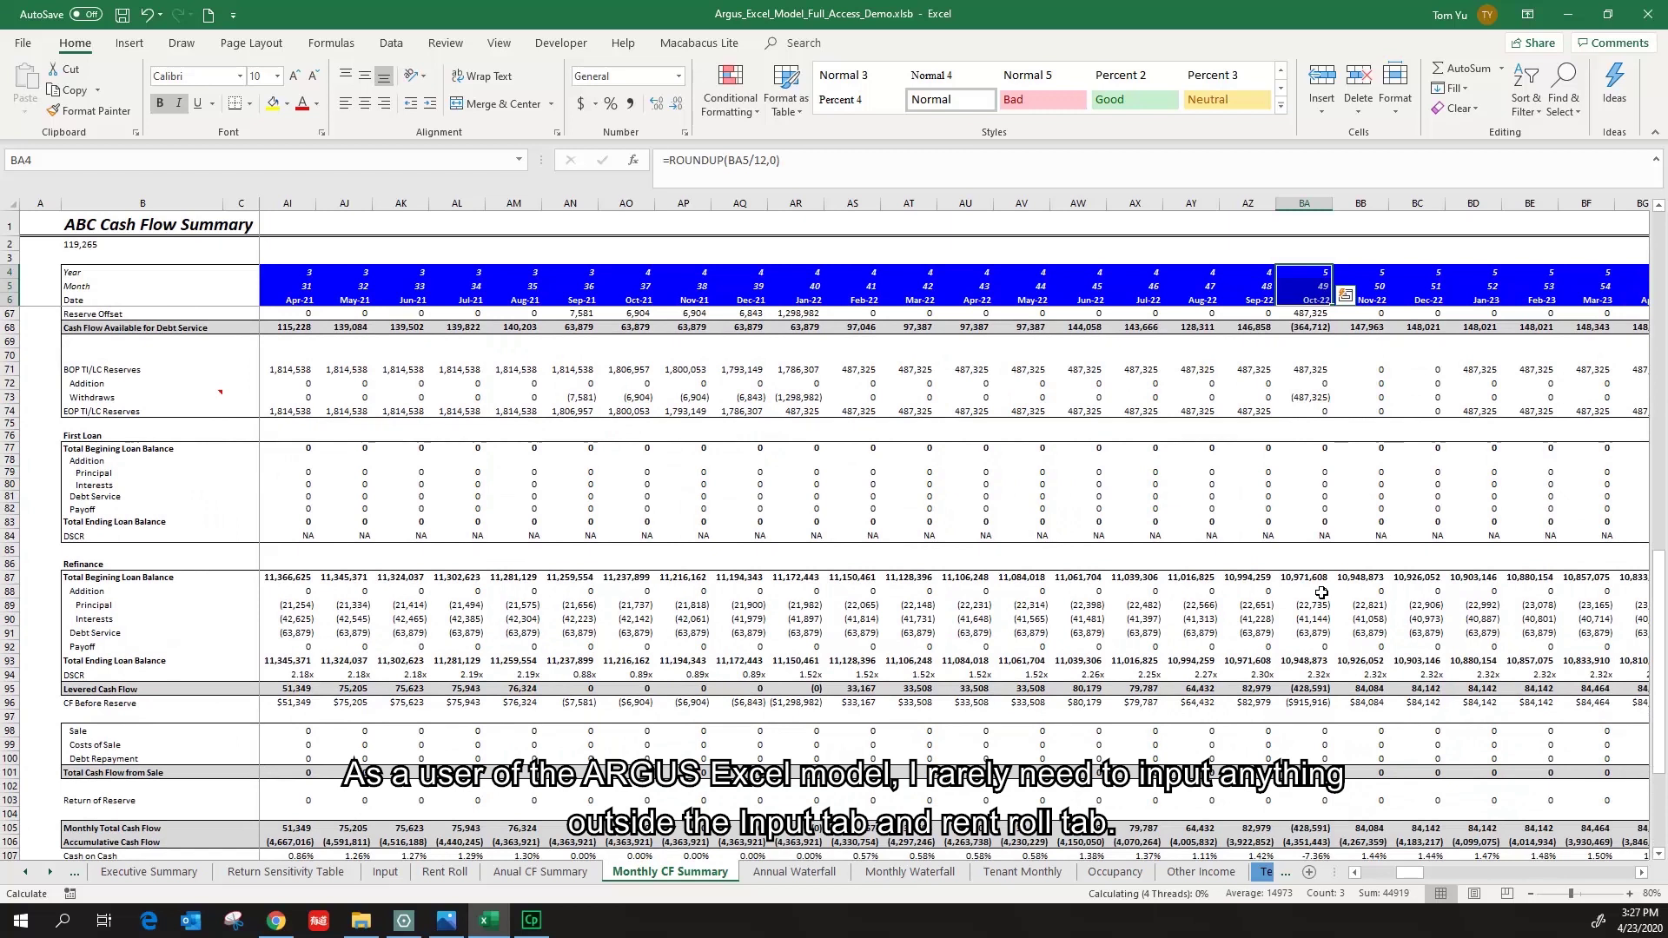
scroll(1322, 594, down, 1)
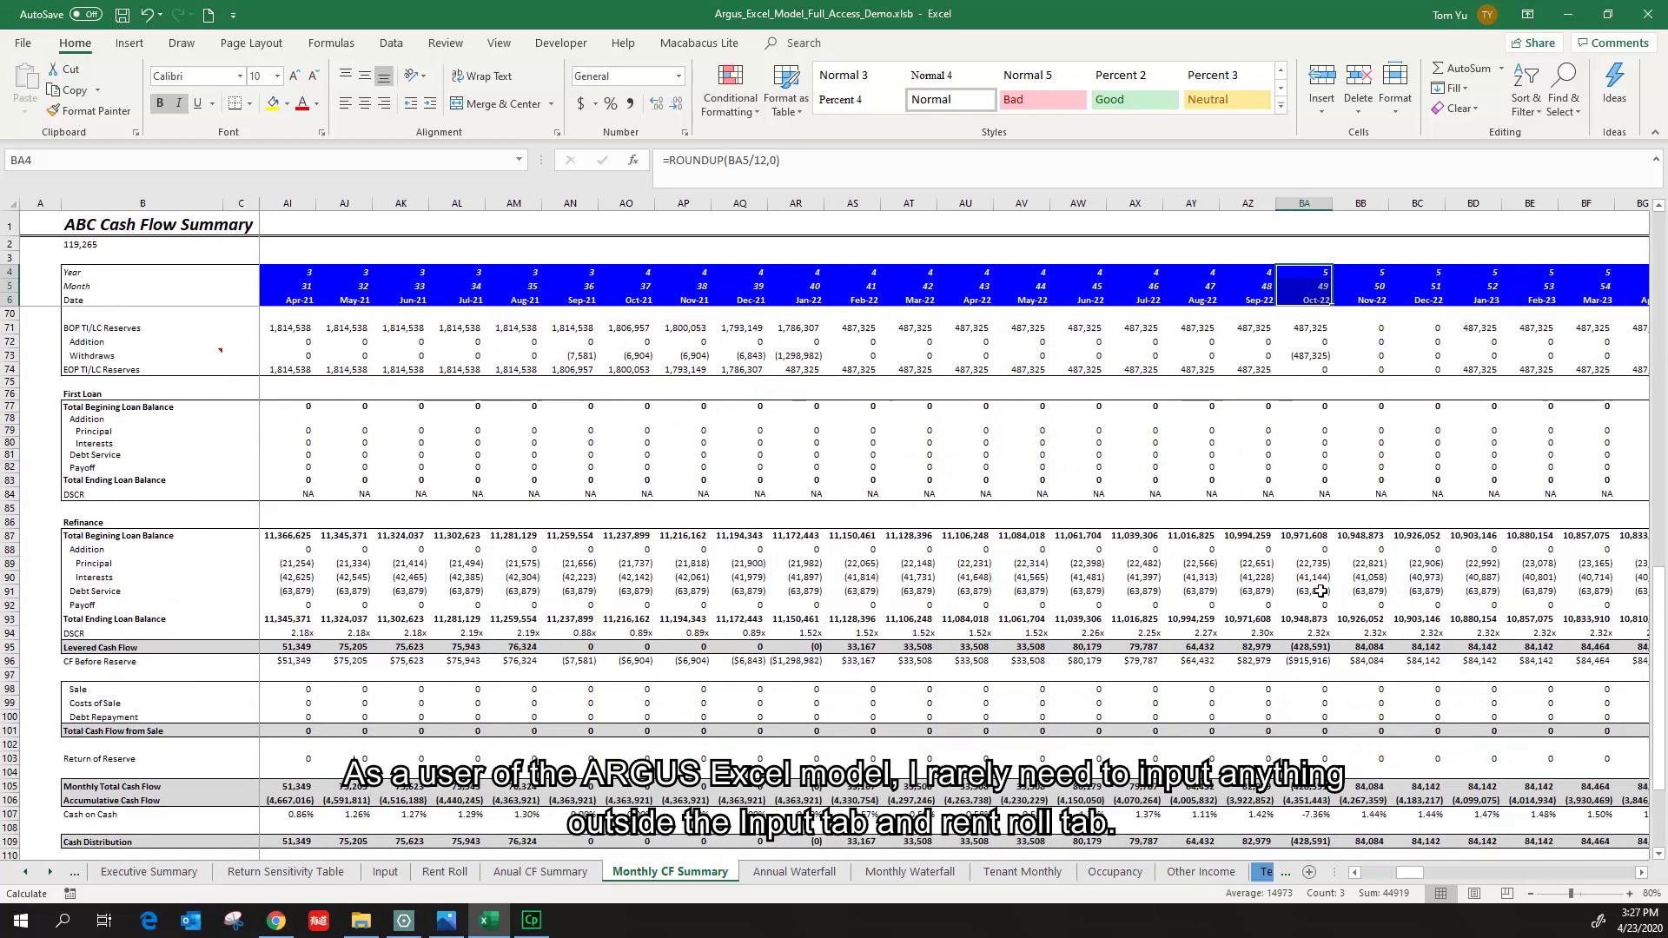
scroll(1323, 596, down, 1)
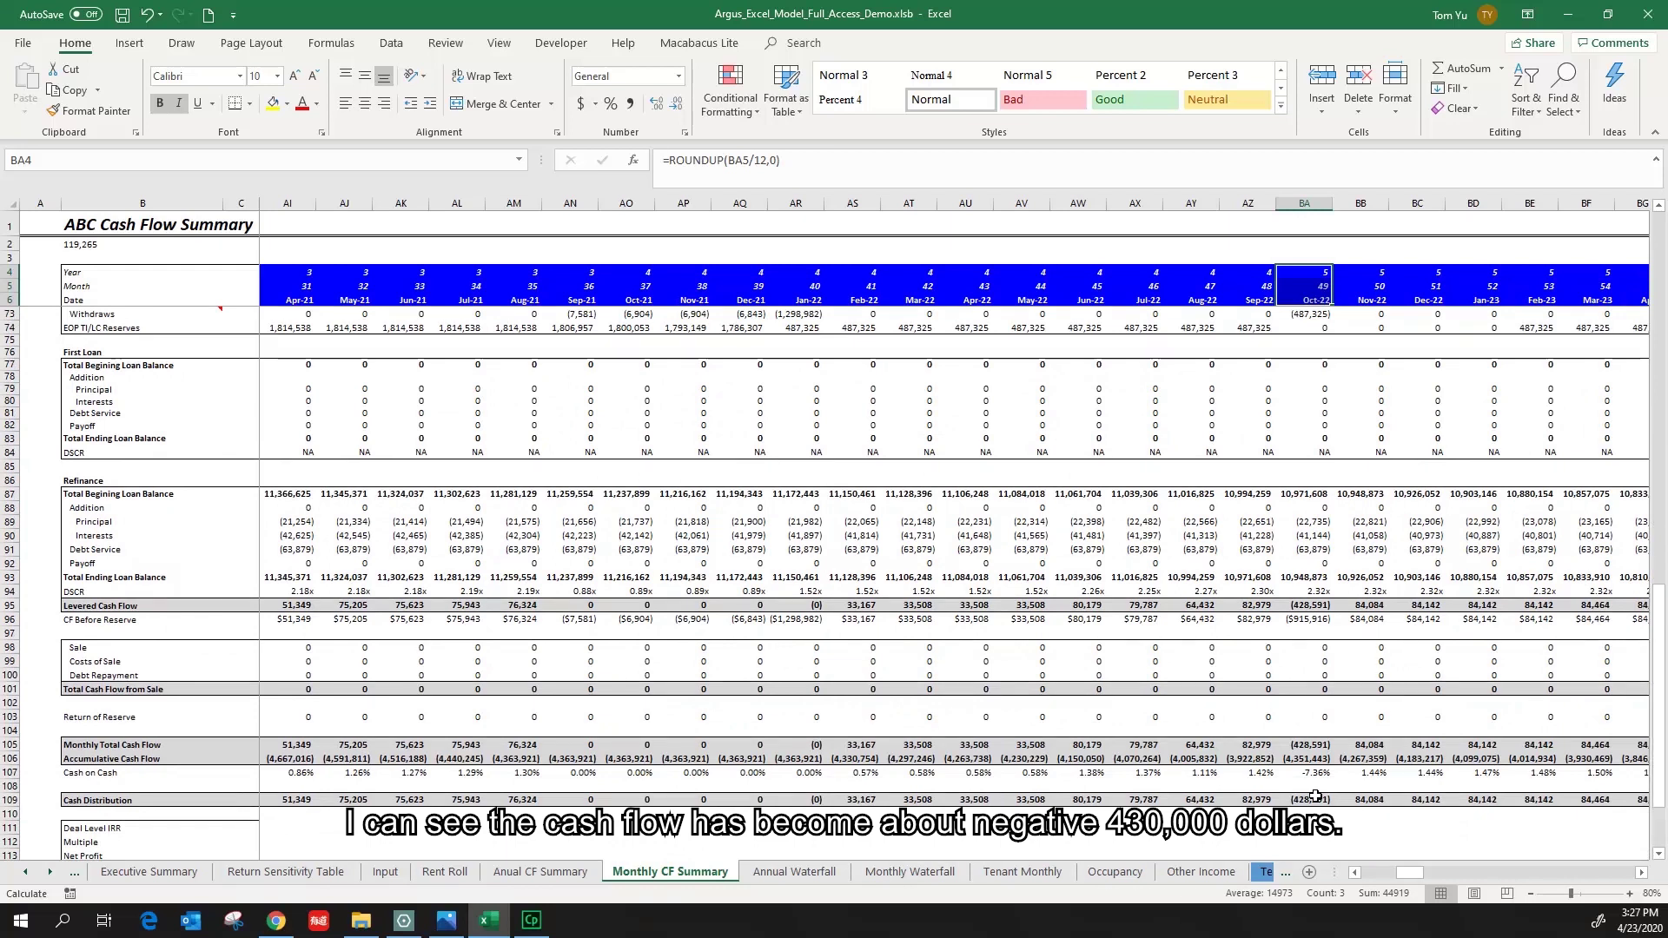
click(1321, 746)
drag(1321, 746, 1314, 718)
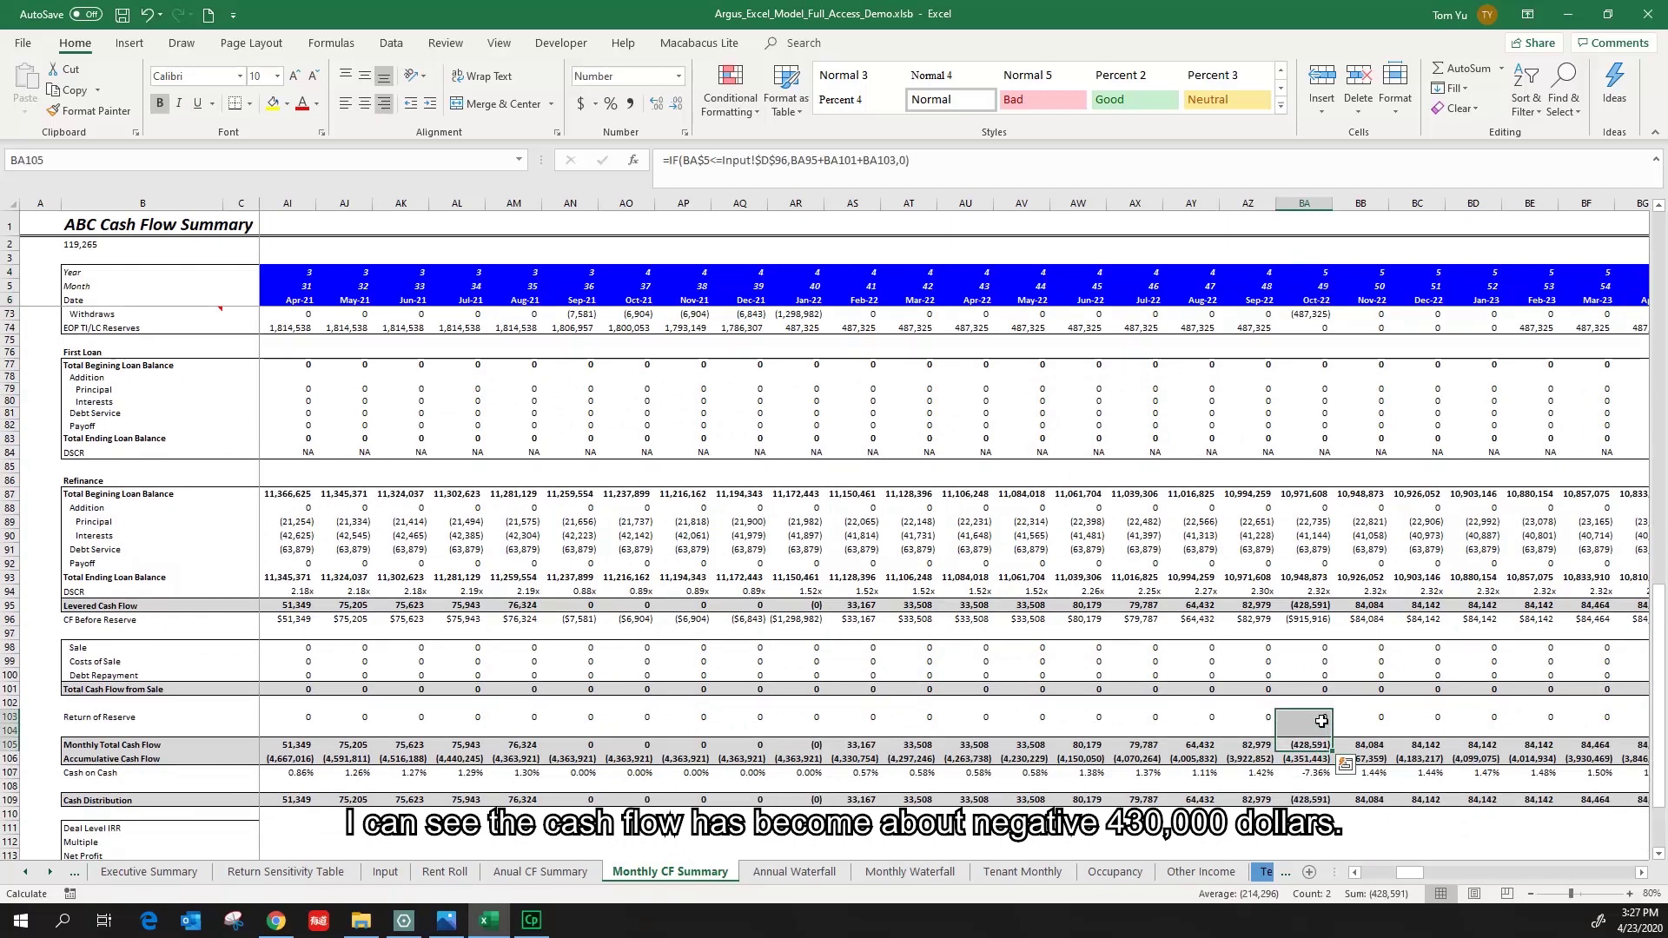
On the Input sheet, check that the Reserve Deposits expense grid is empty for all years, then close it
click(390, 878)
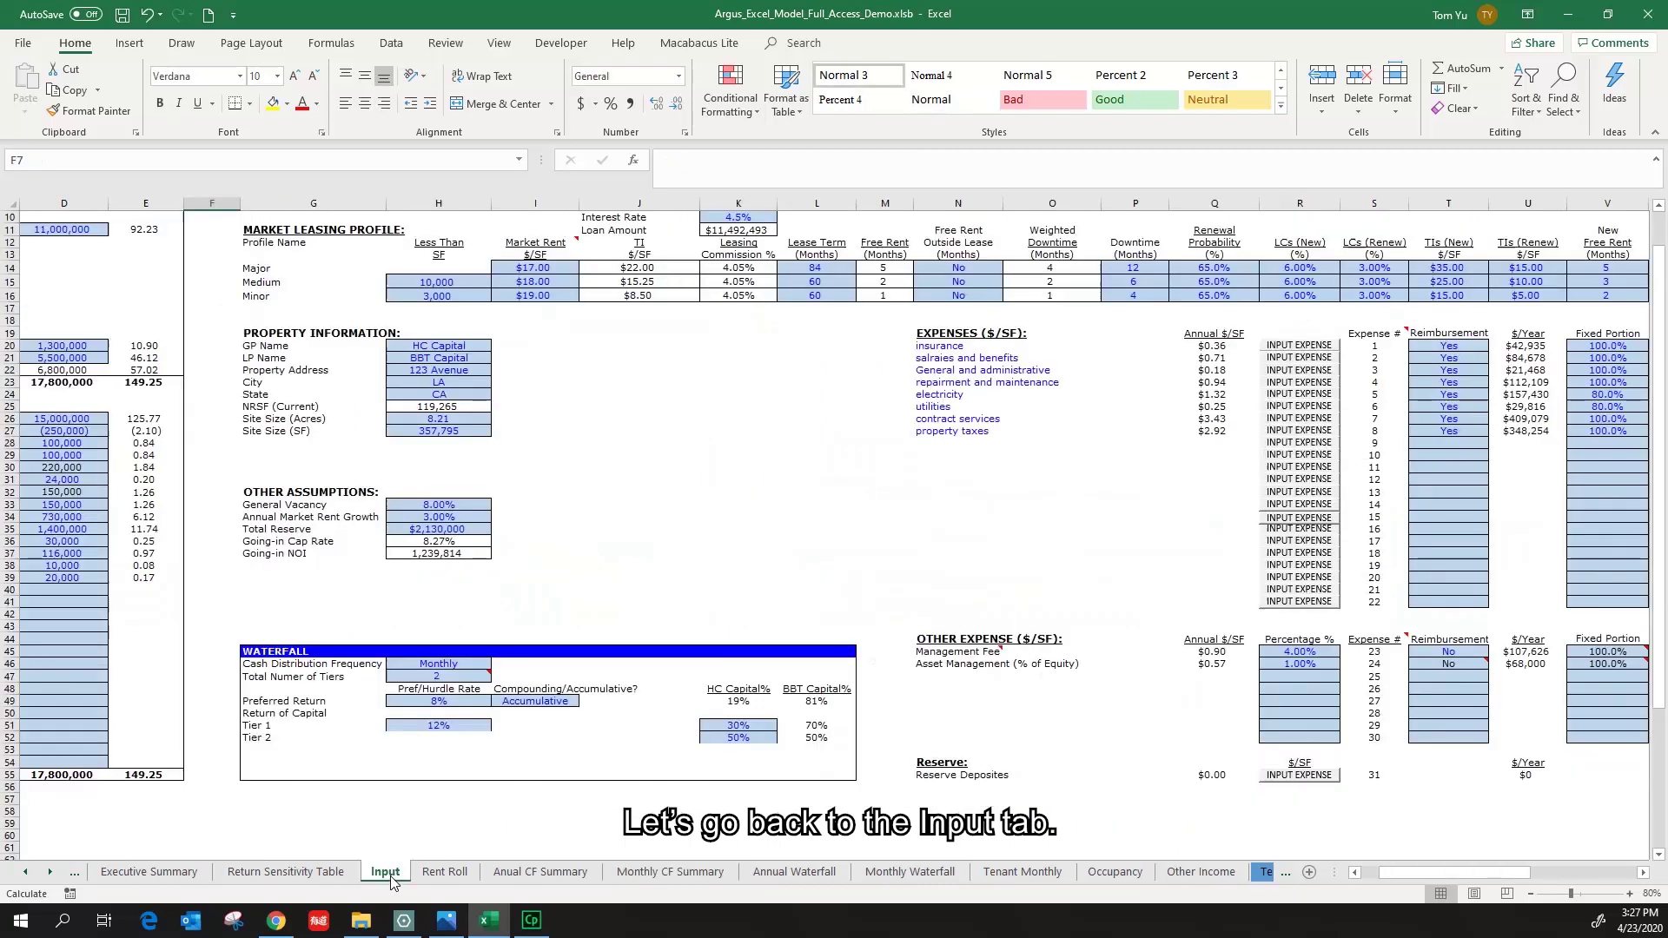
click(1302, 776)
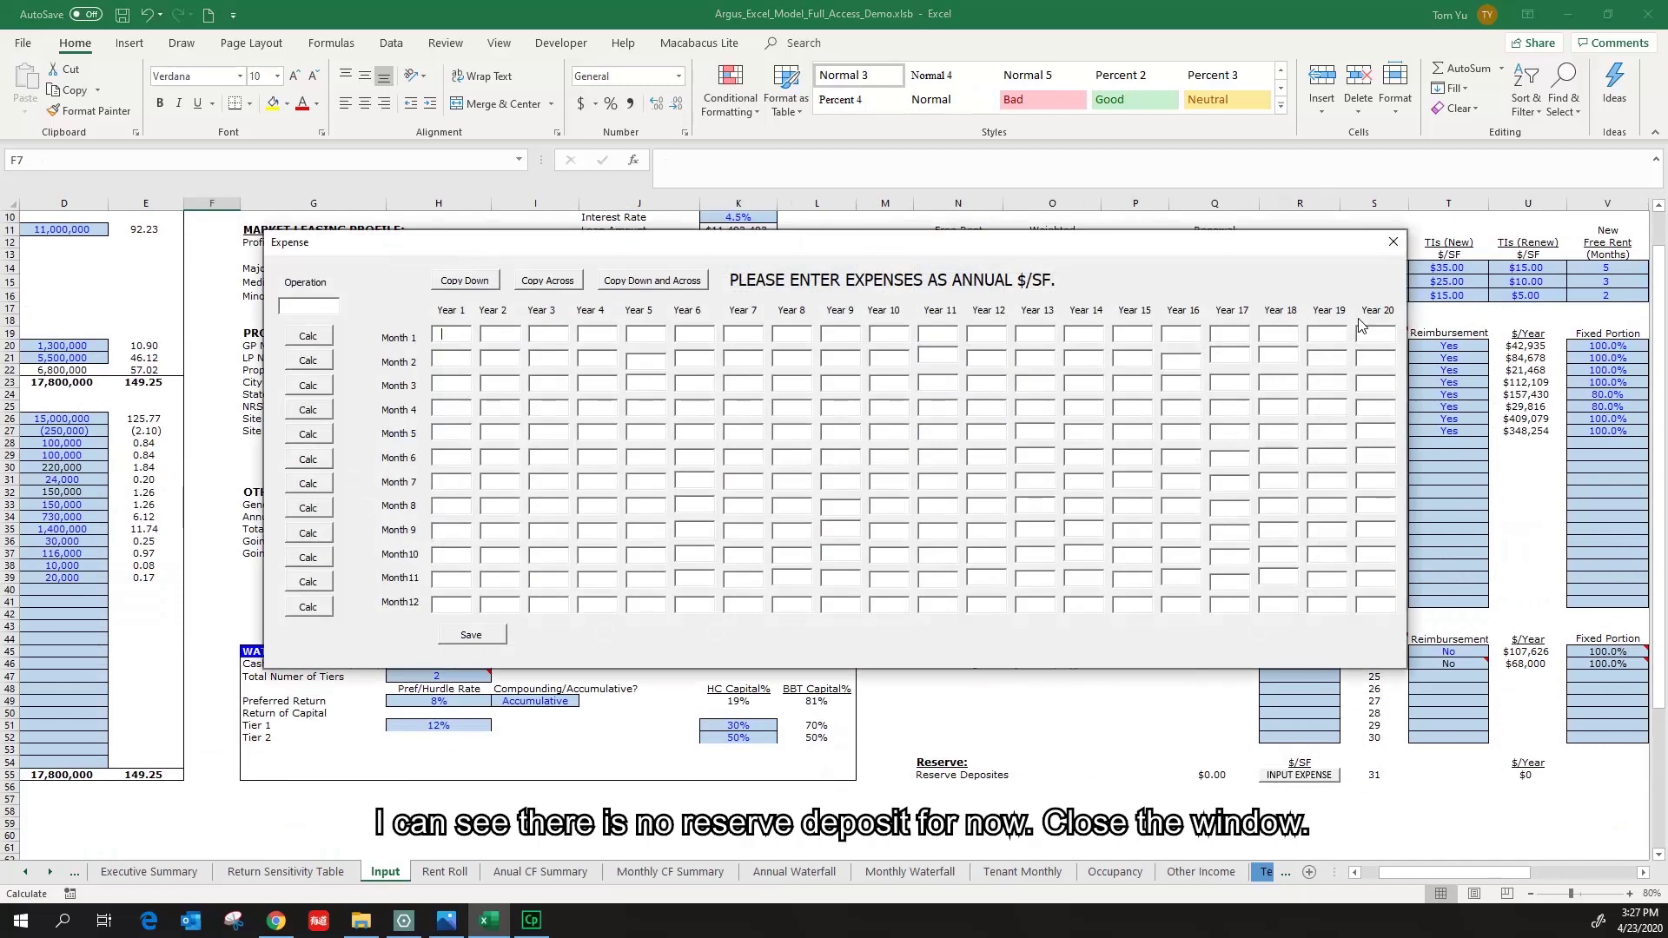
click(1389, 242)
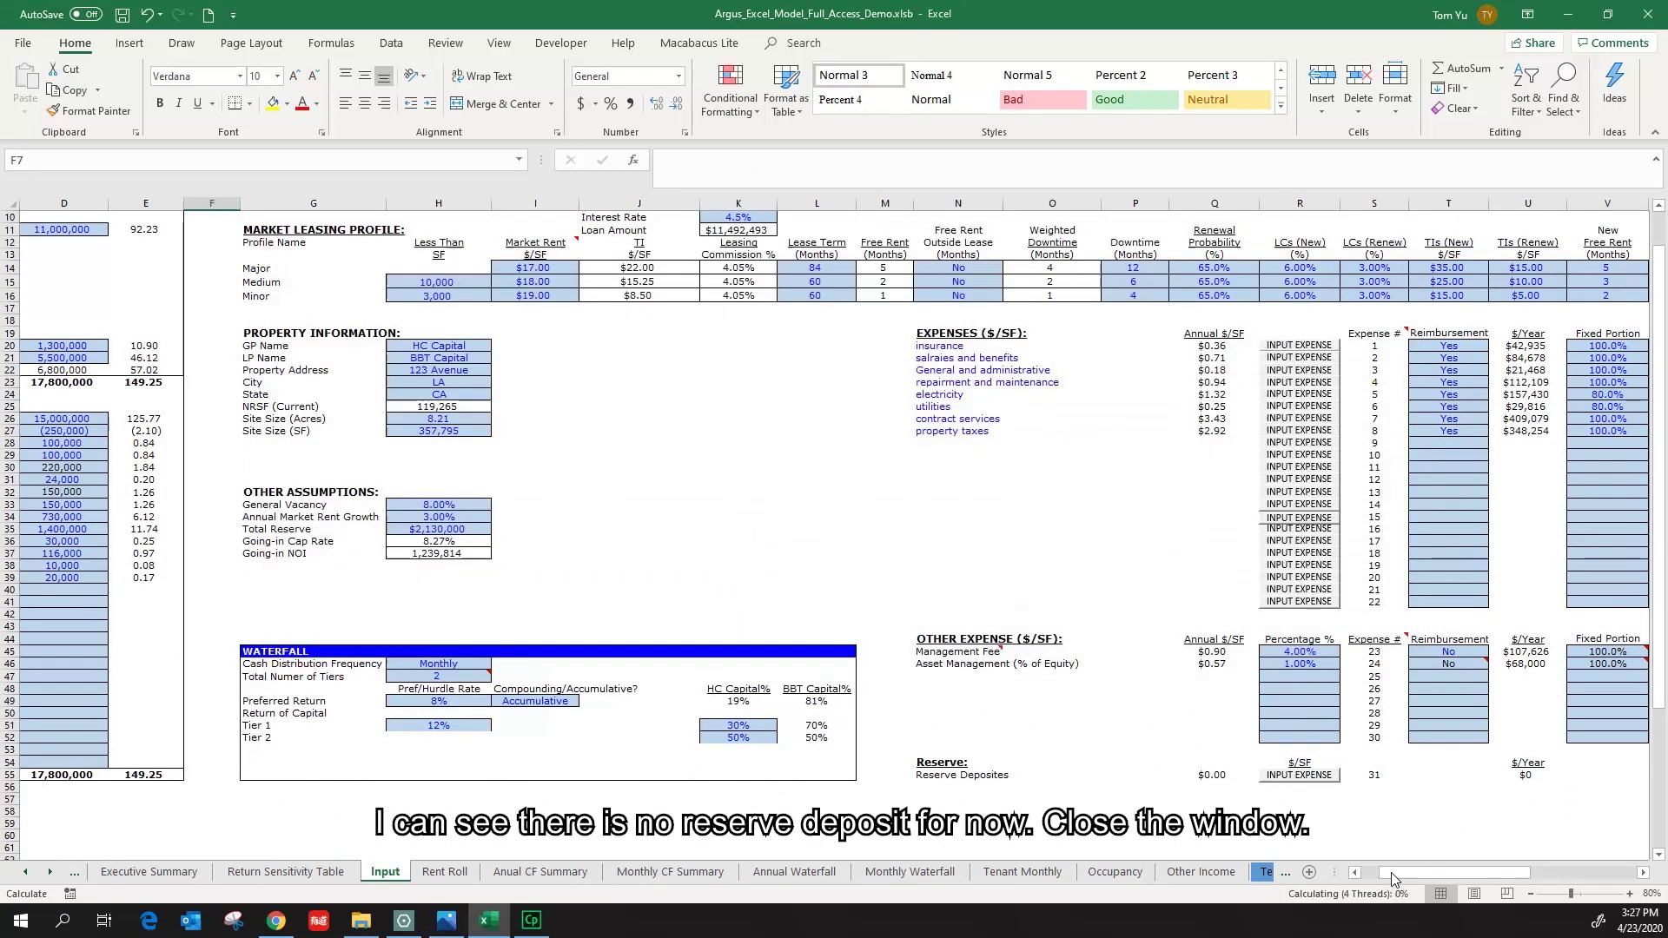
drag(1389, 873, 1376, 875)
scroll(665, 514, up, 3)
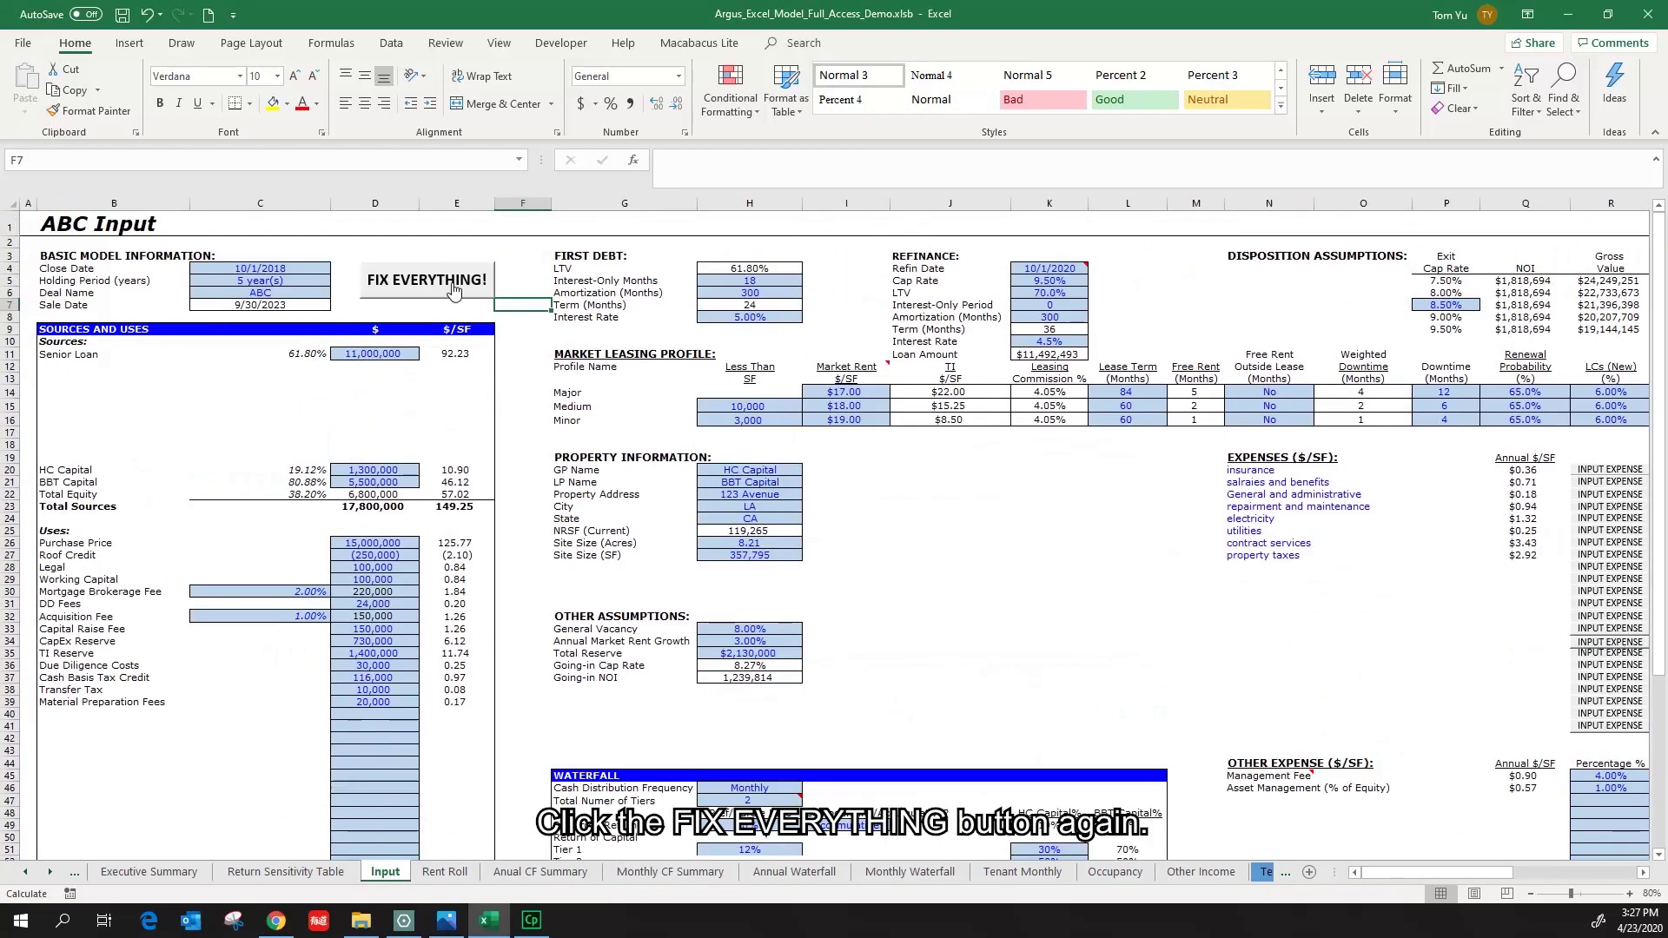
Rerun Fix Everything, choose Calculate Future Reserve Deposits, and accept the all-clear message
click(426, 280)
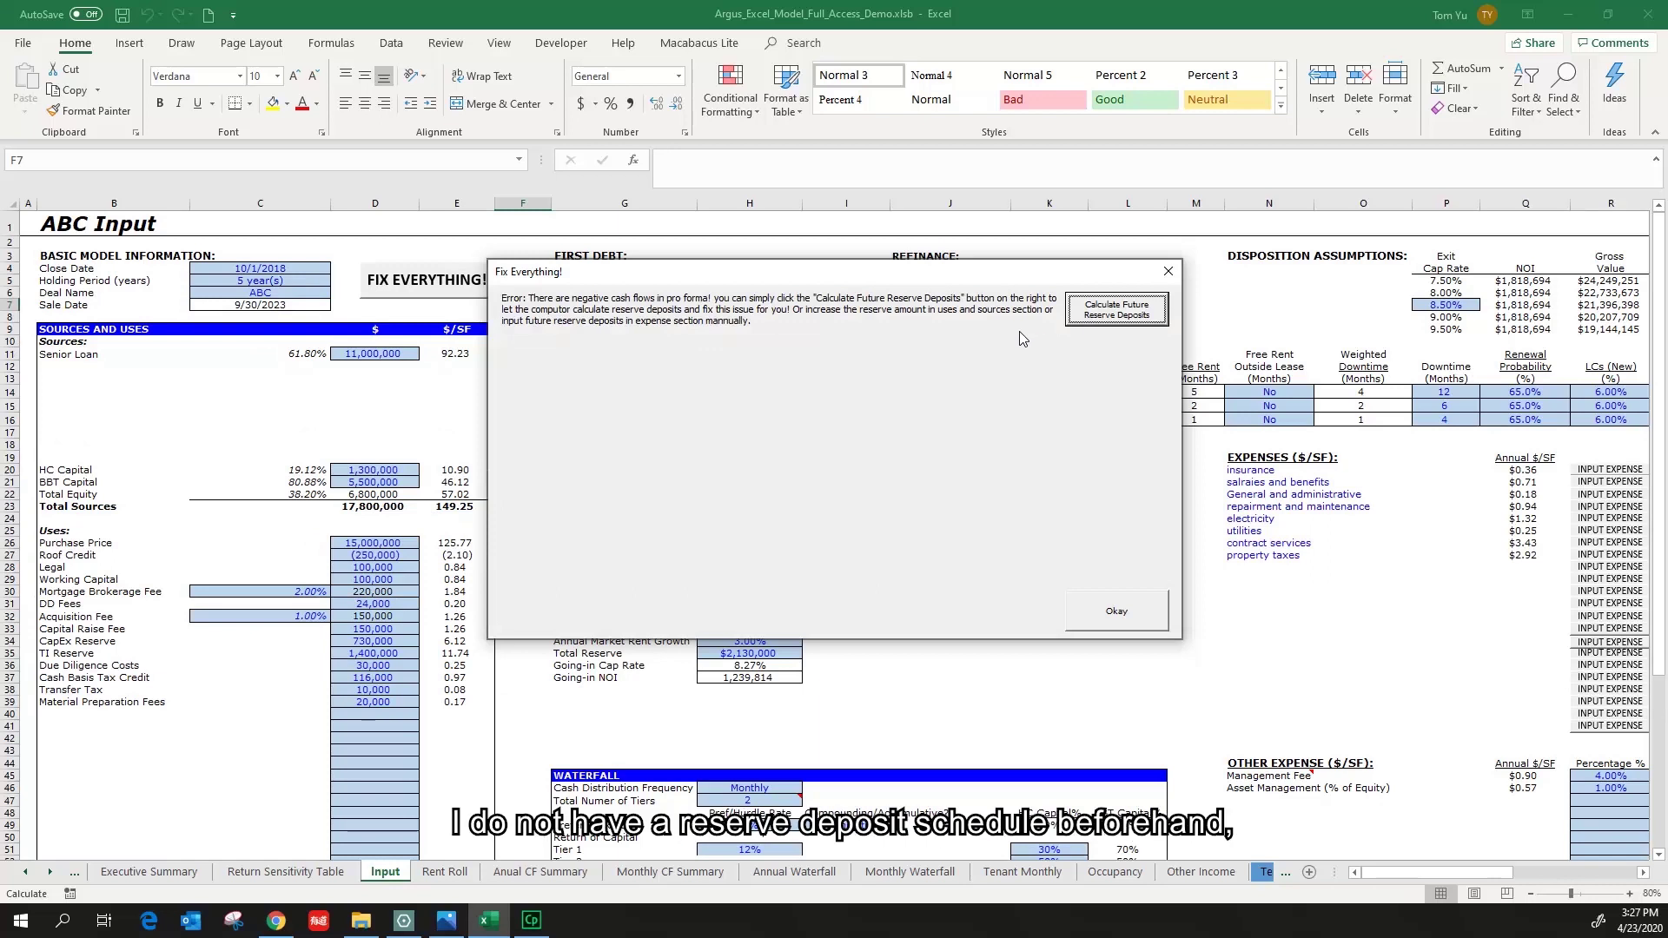
click(1101, 311)
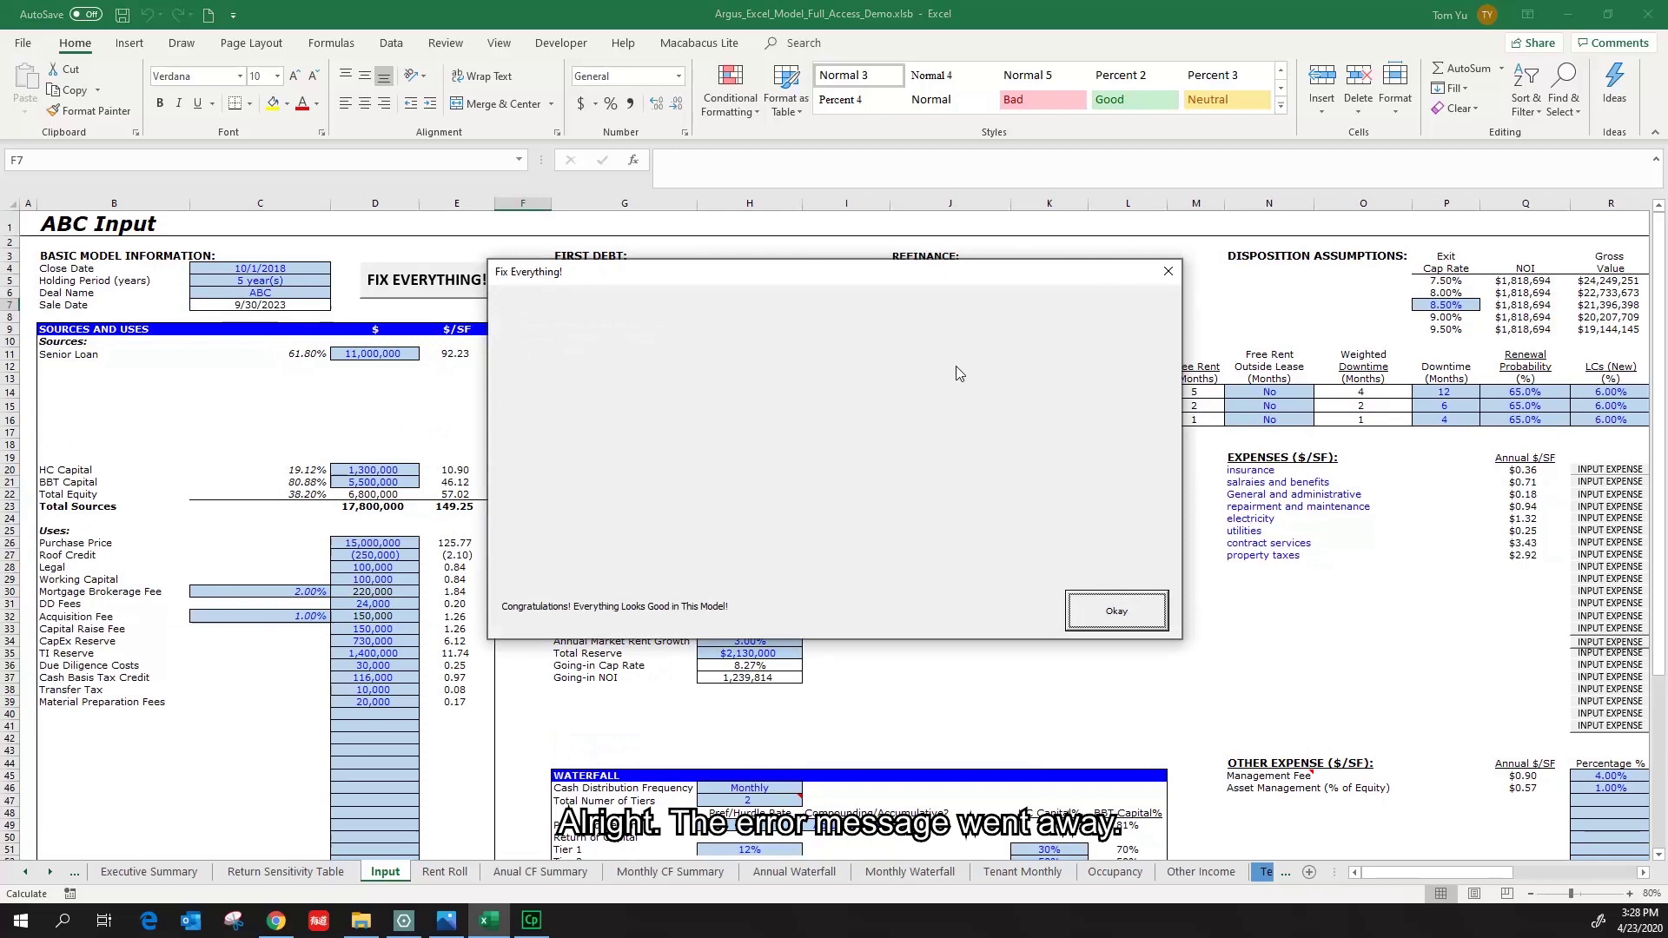
click(1120, 611)
scroll(1357, 634, down, 3)
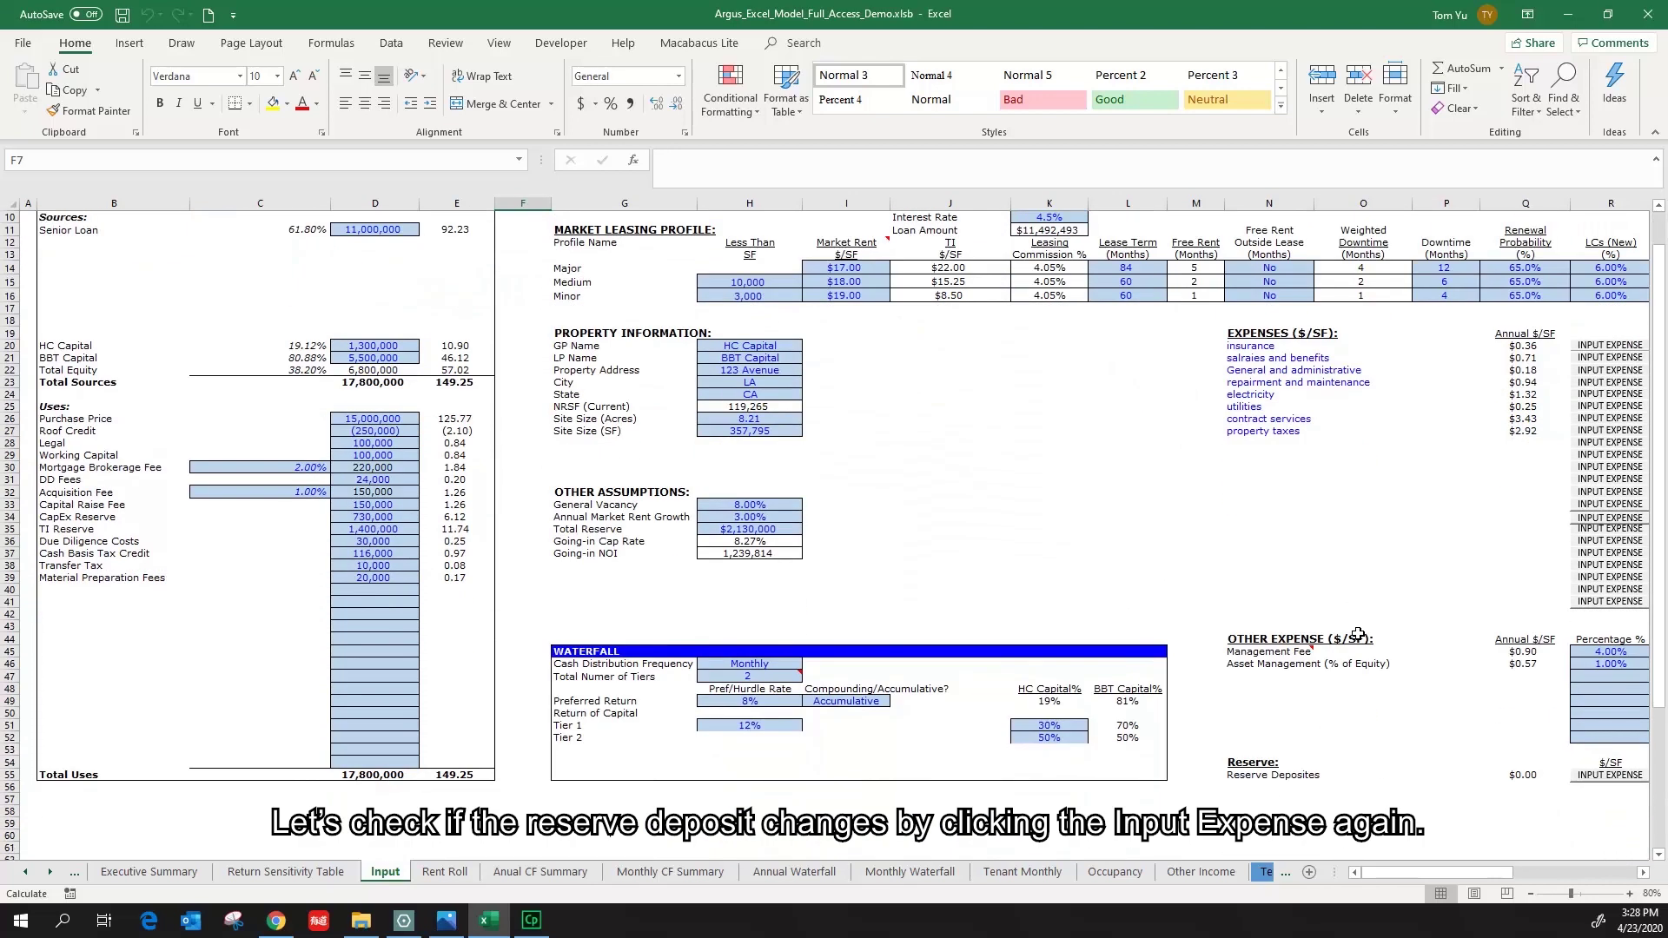
scroll(1357, 634, down, 1)
drag(1405, 874, 1420, 874)
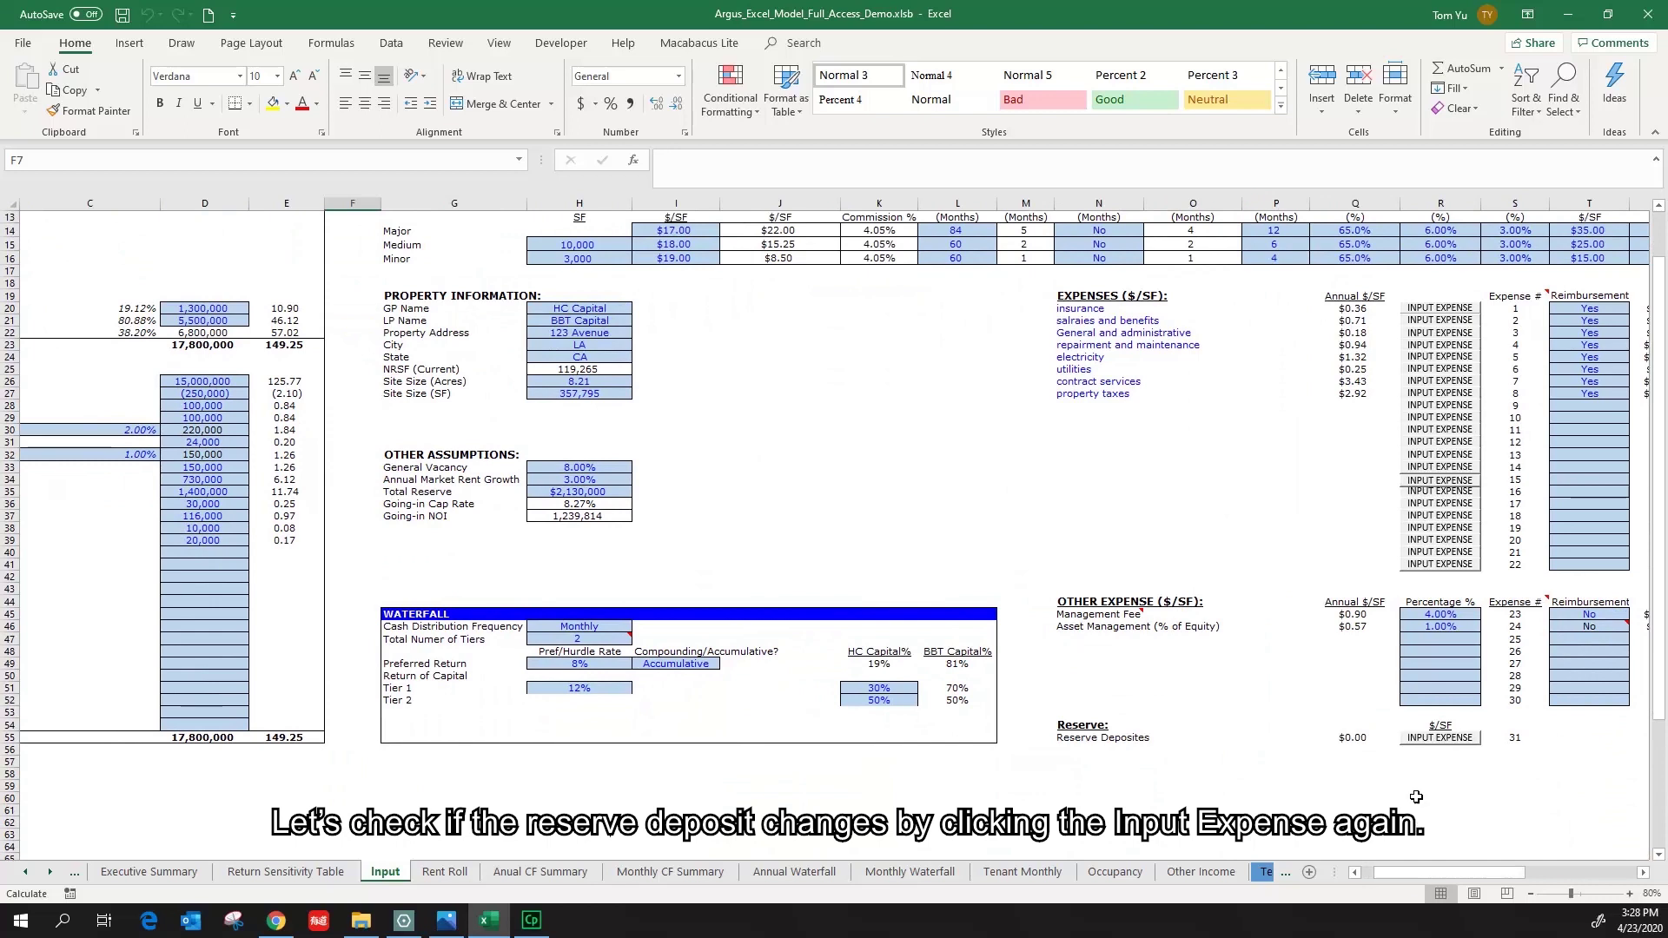
click(1434, 739)
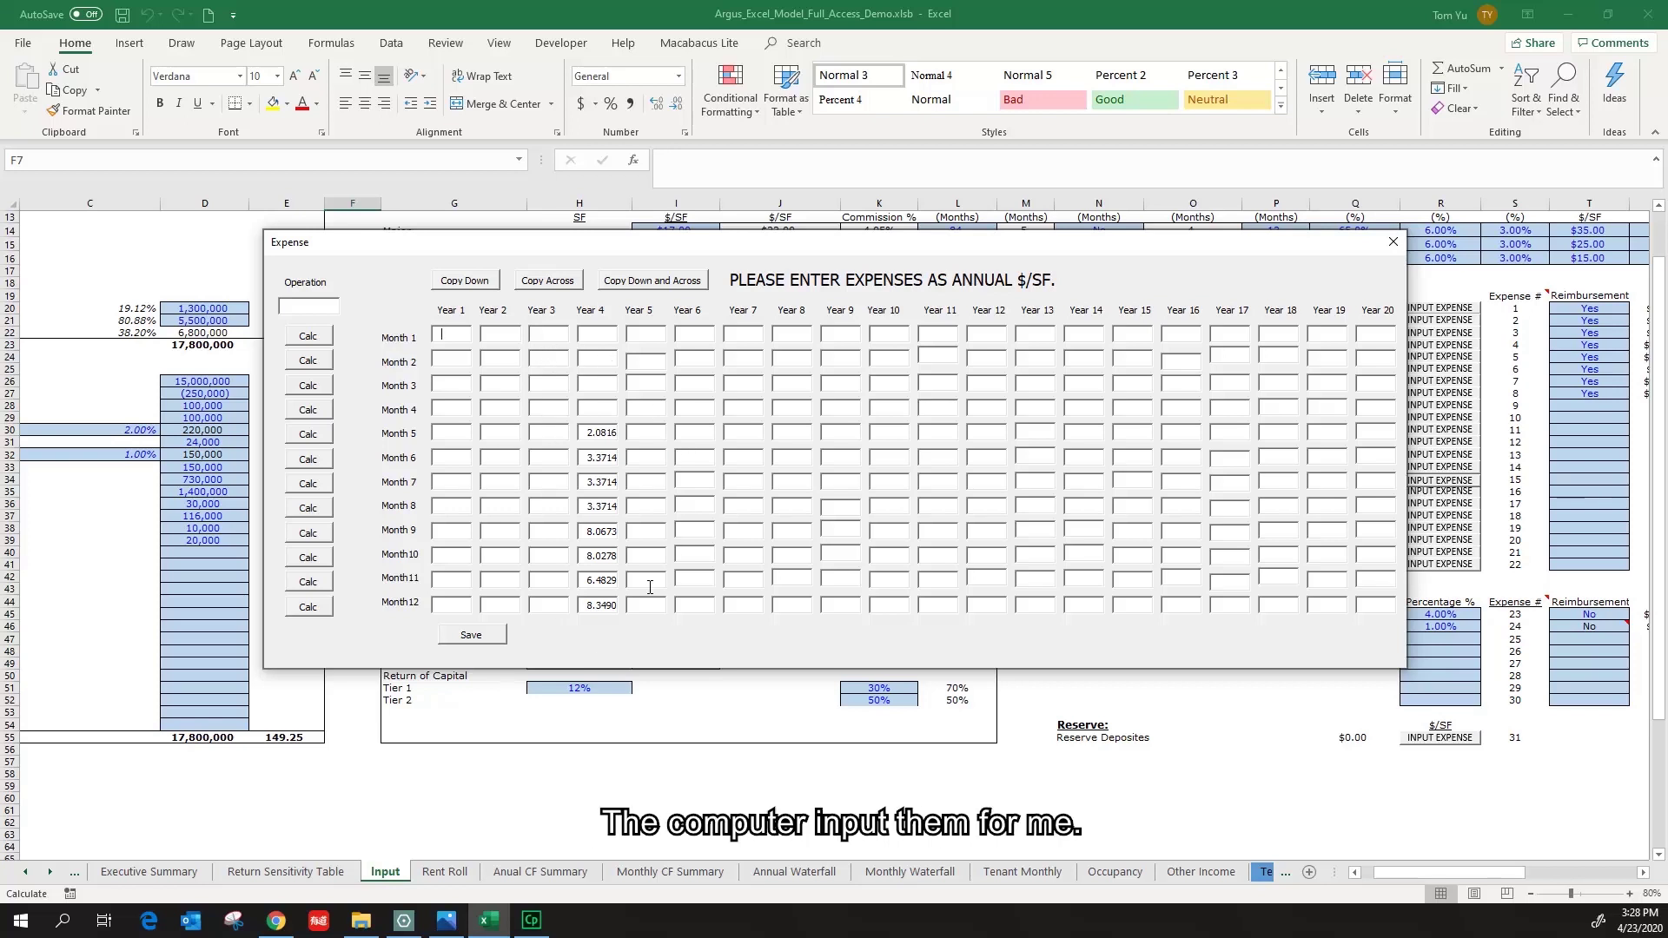
click(1393, 242)
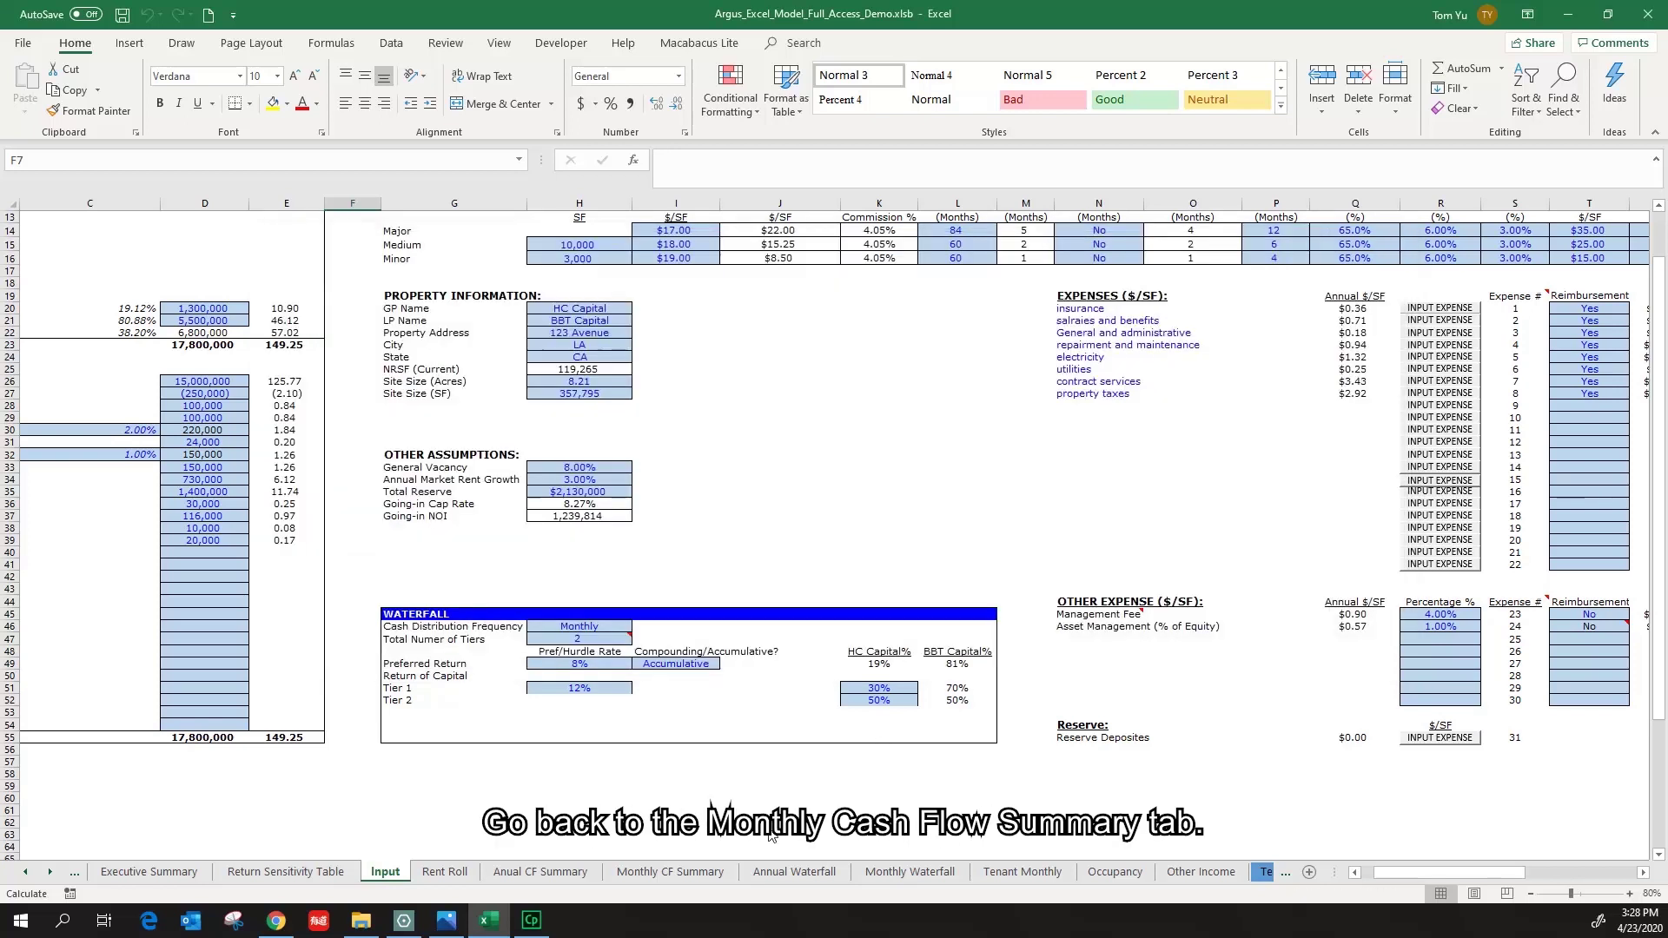
On Monthly CF Summary, verify month 49's (915,916) reserve withdrawal and the month 41–45 reserve deposits
click(657, 874)
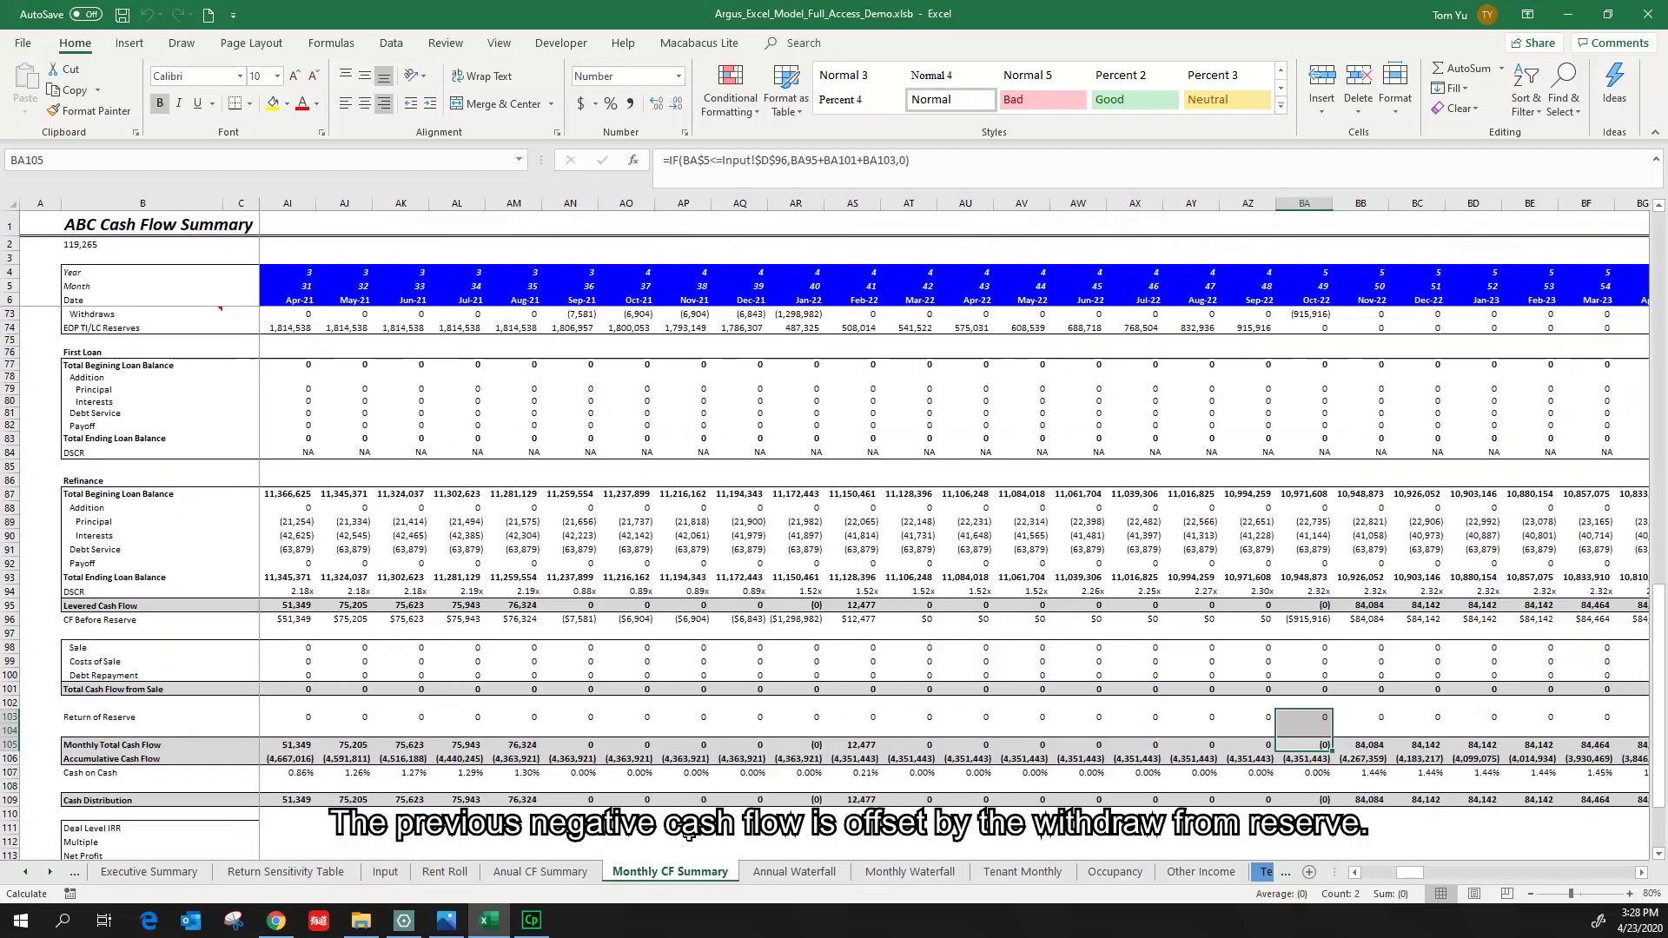
scroll(1120, 593, up, 6)
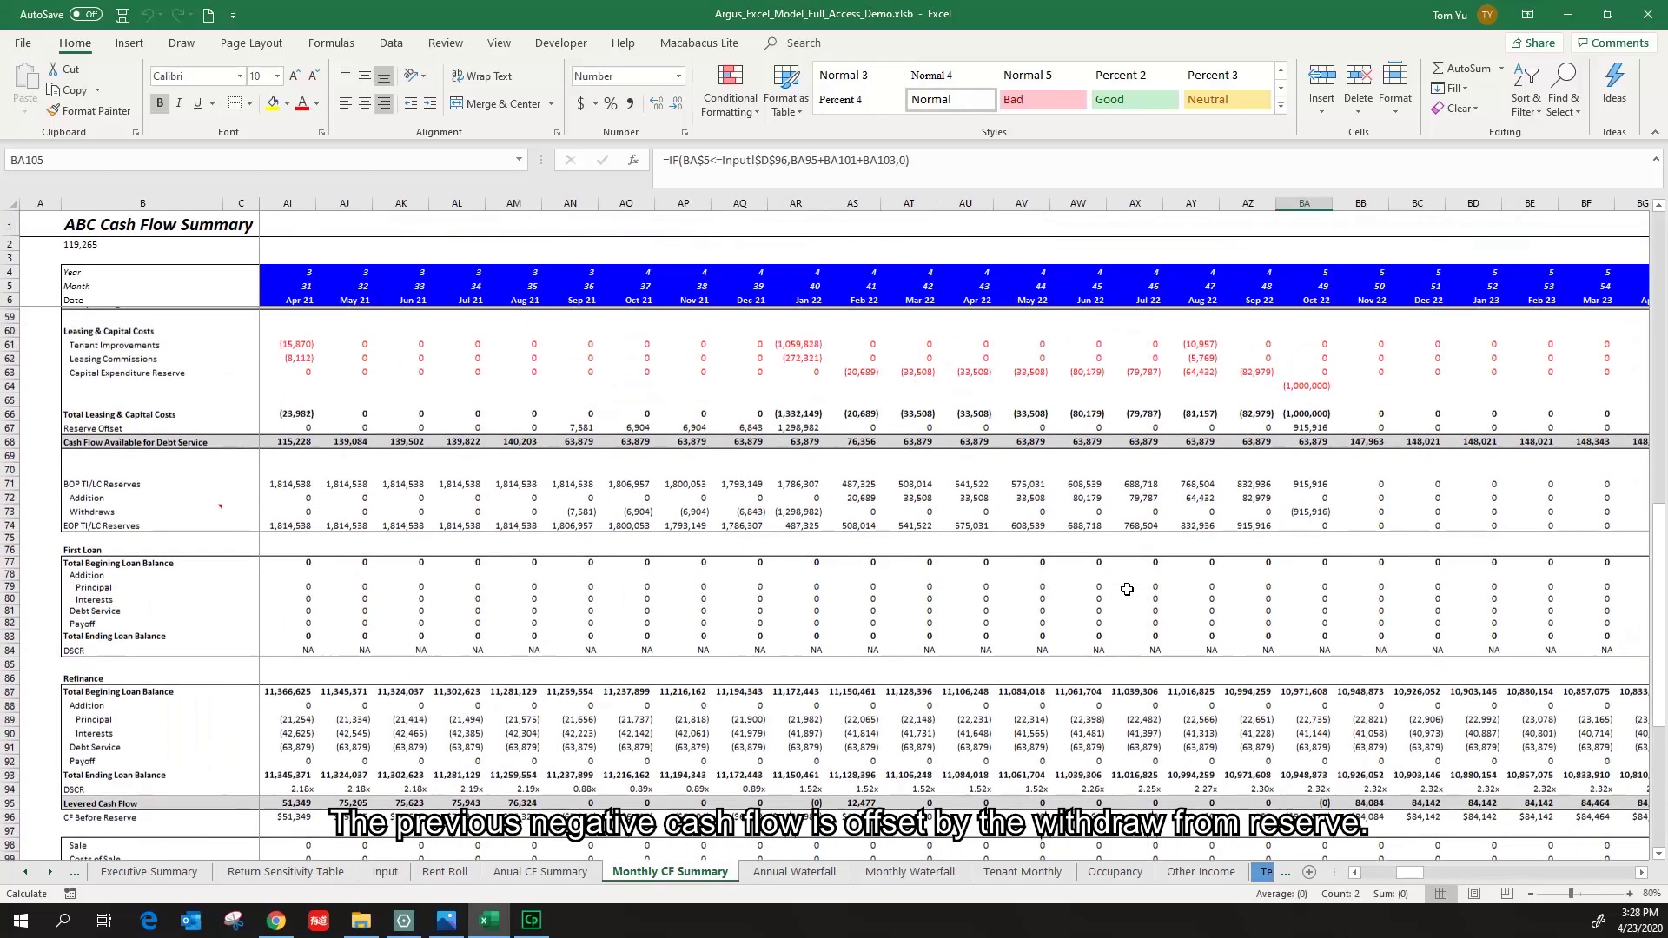
scroll(1128, 590, up, 1)
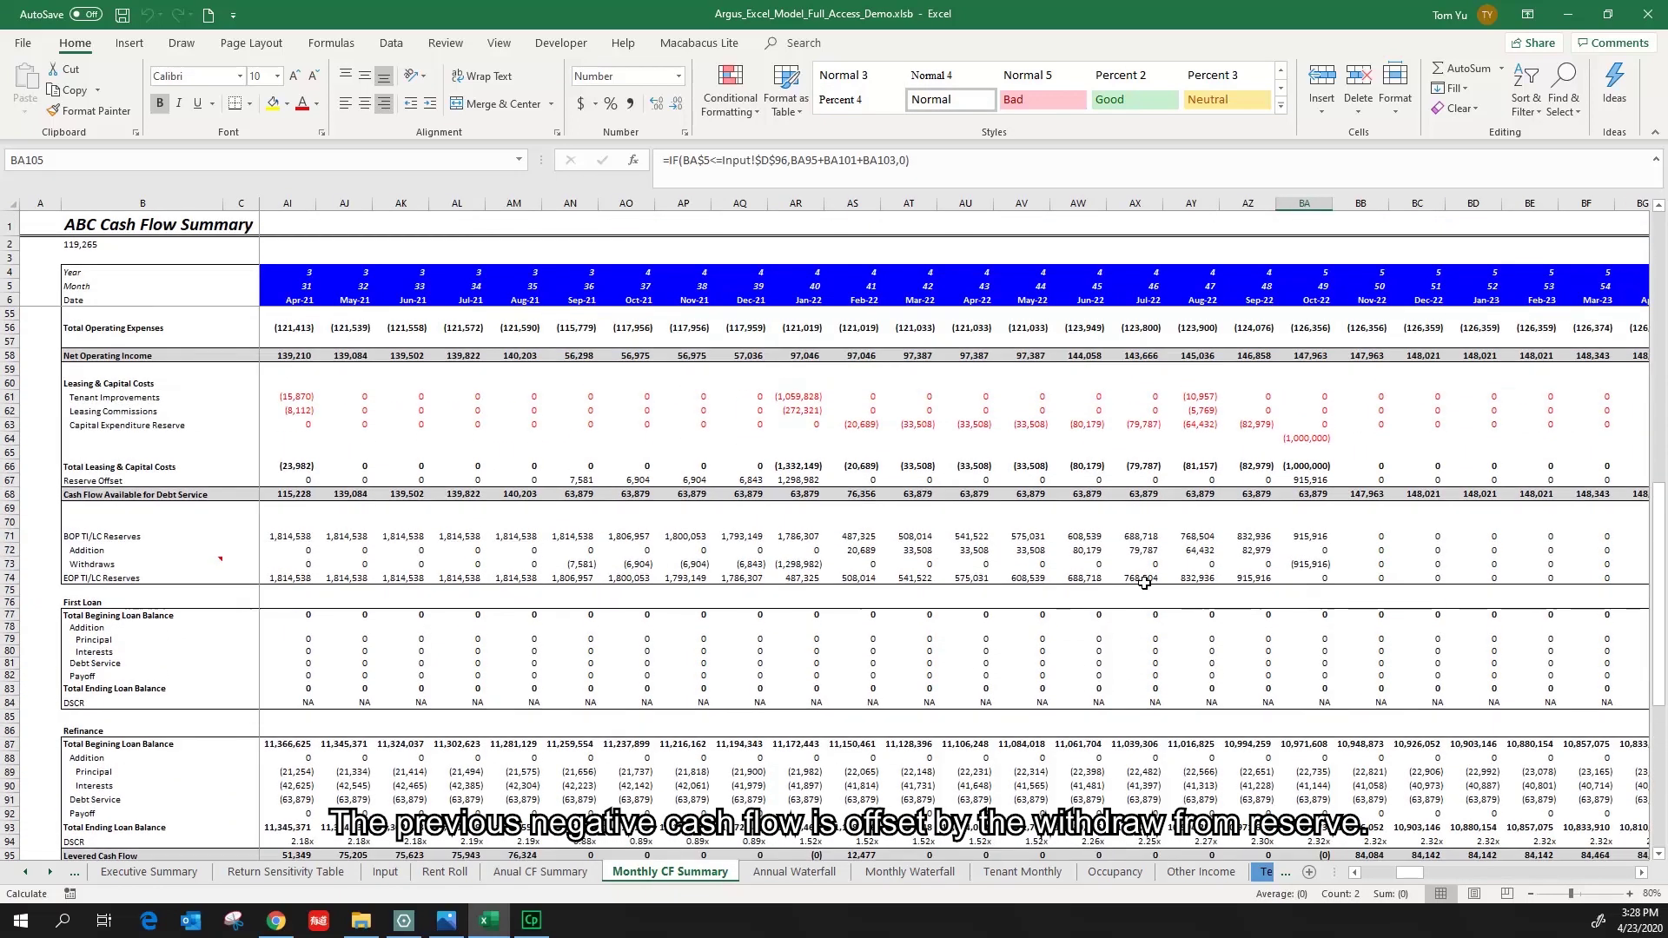
click(1314, 565)
drag(1313, 565, 1316, 550)
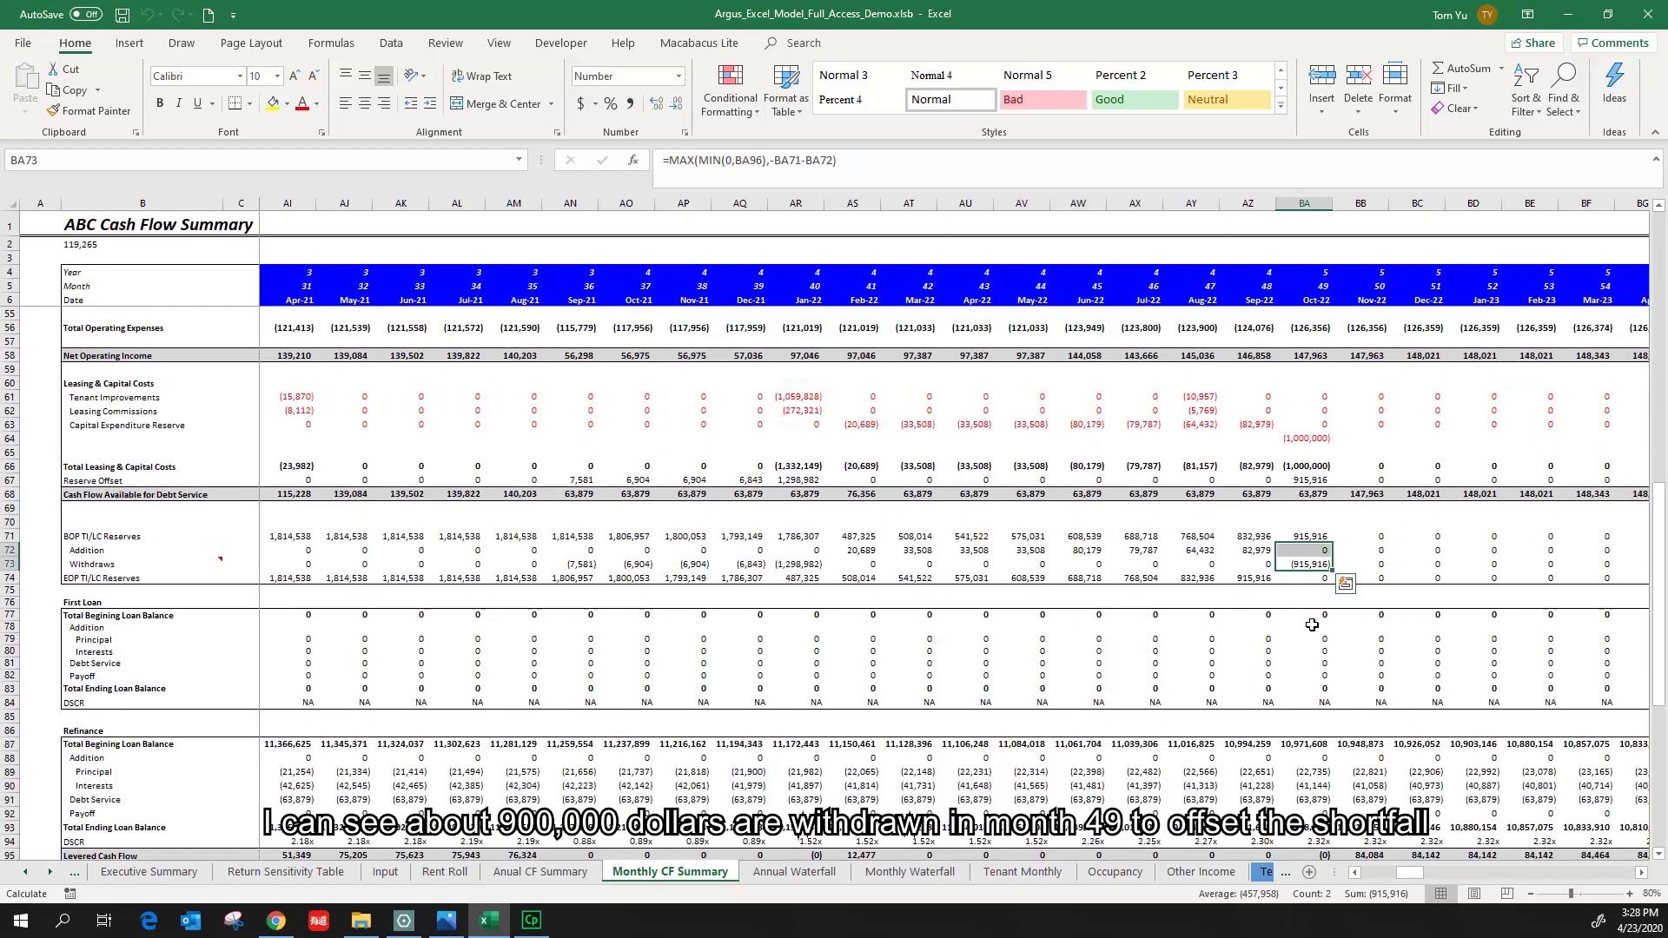
drag(863, 550, 1266, 550)
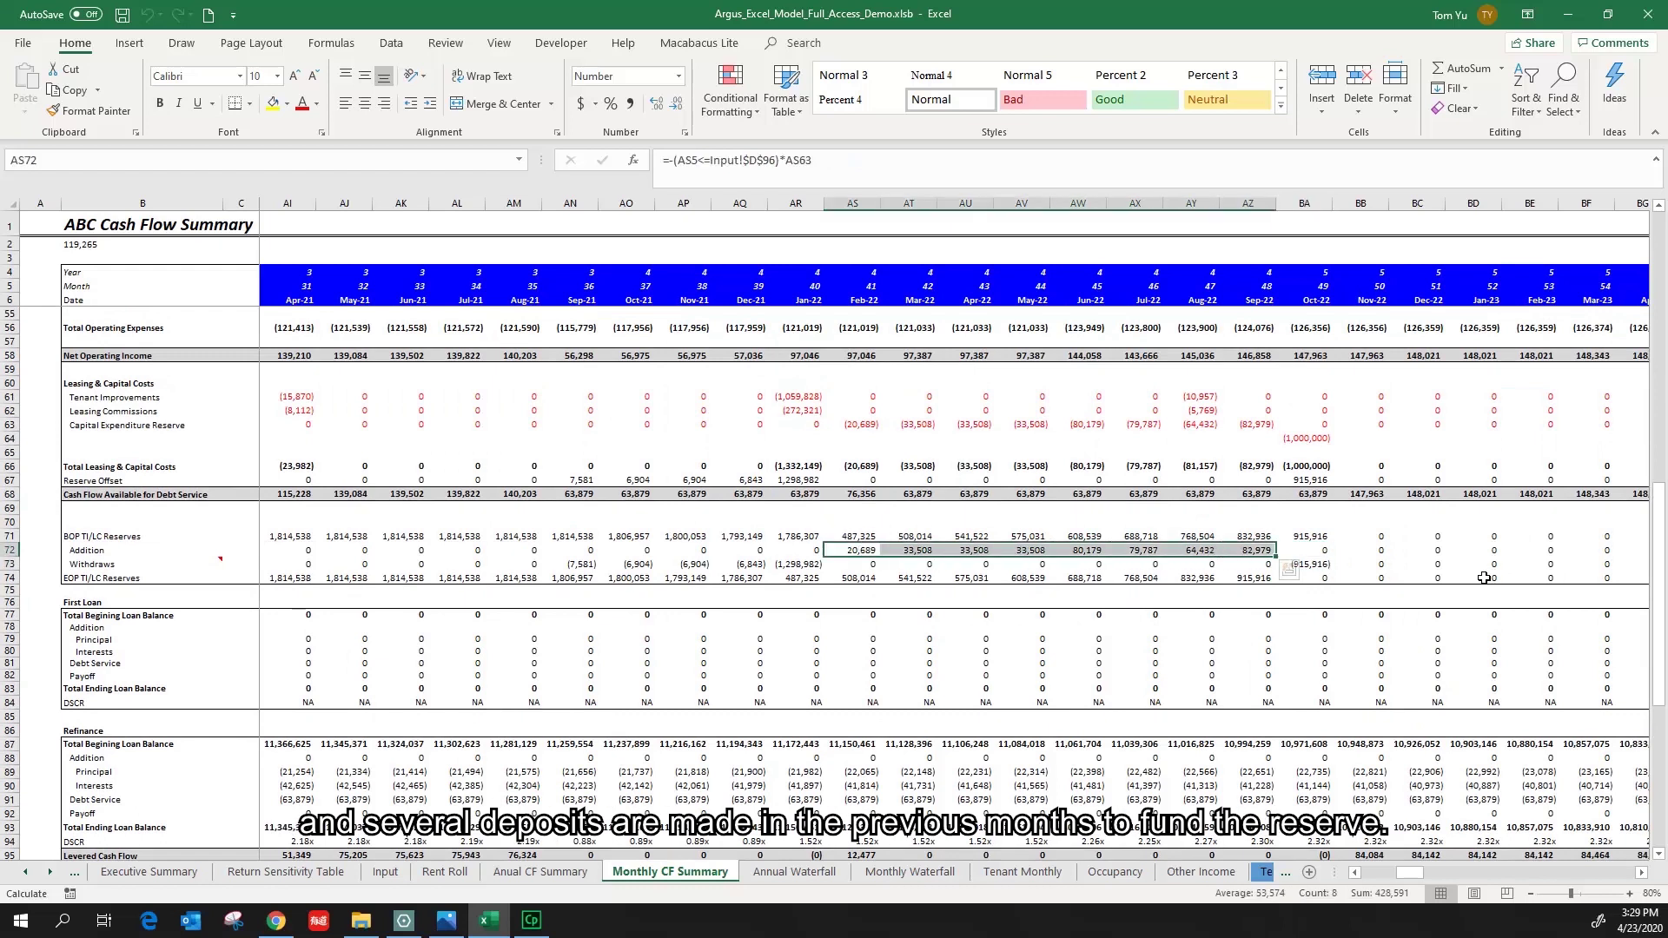